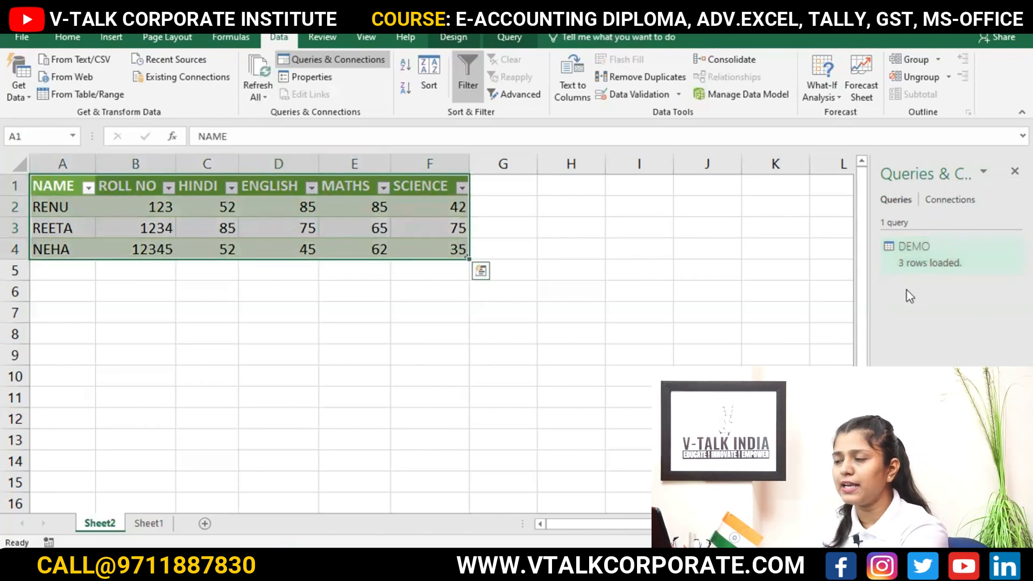
{"action": "left_click", "coordinate": [356, 308]}
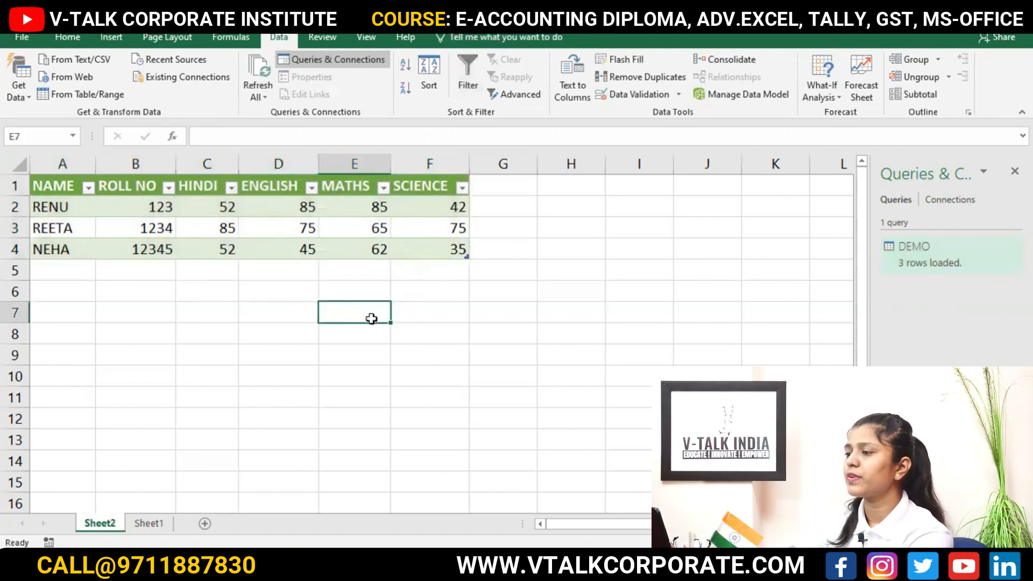
{"action": "left_click", "coordinate": [417, 307]}
{"action": "left_click", "coordinate": [345, 203]}
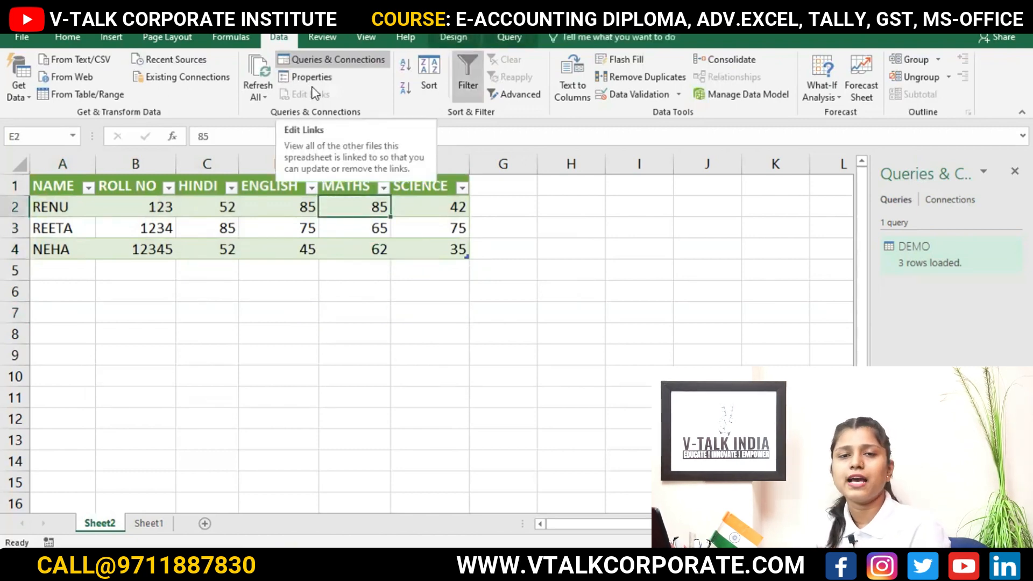
{"action": "left_click", "coordinate": [301, 299]}
Switch to Sheet1 and enter the heading NAME in cell E2, with B, S and H in E3 to E5
{"action": "left_click", "coordinate": [149, 523]}
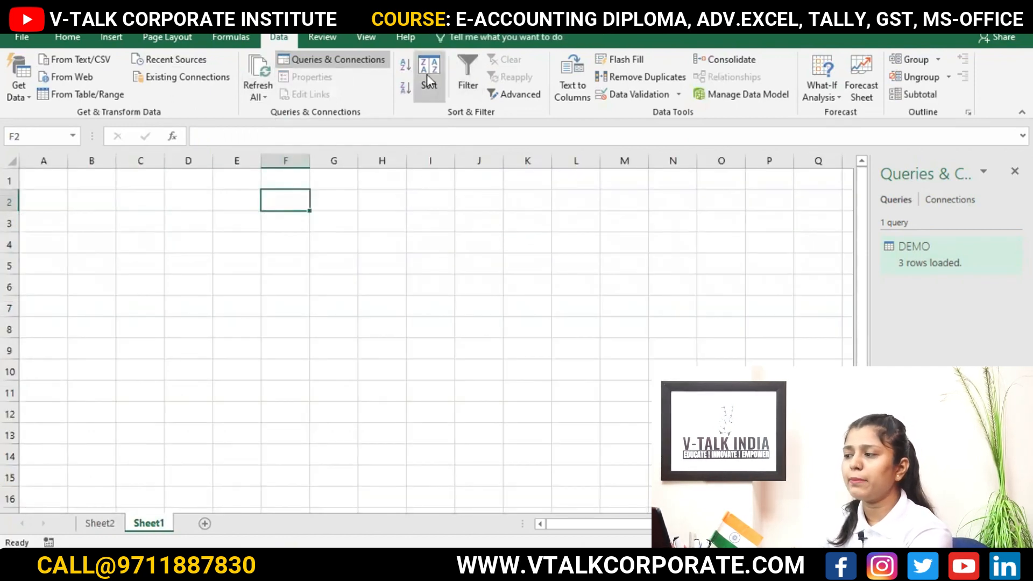
{"action": "left_click", "coordinate": [235, 218]}
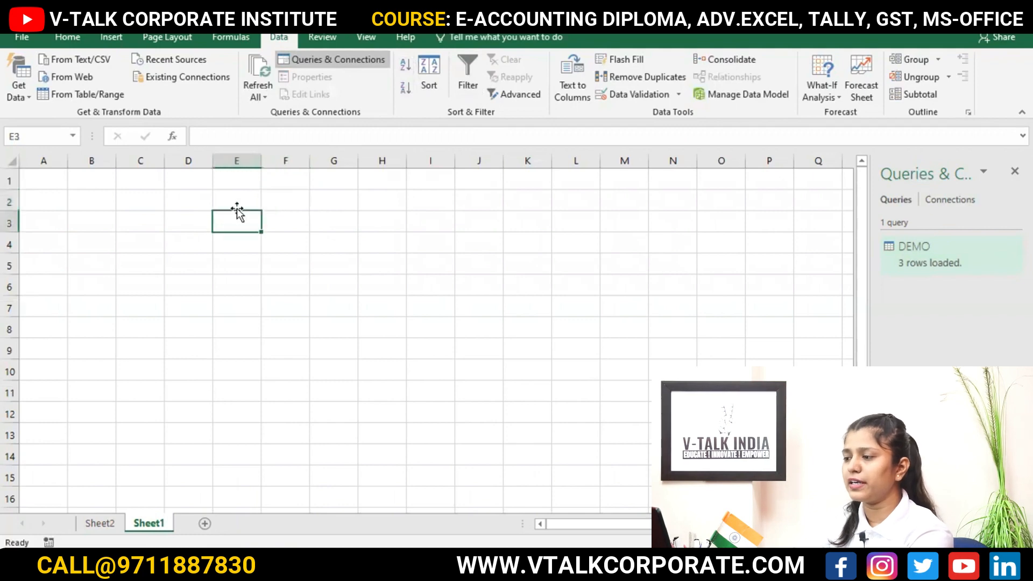
{"action": "left_click", "coordinate": [236, 202]}
{"action": "type", "text": "NAME"}
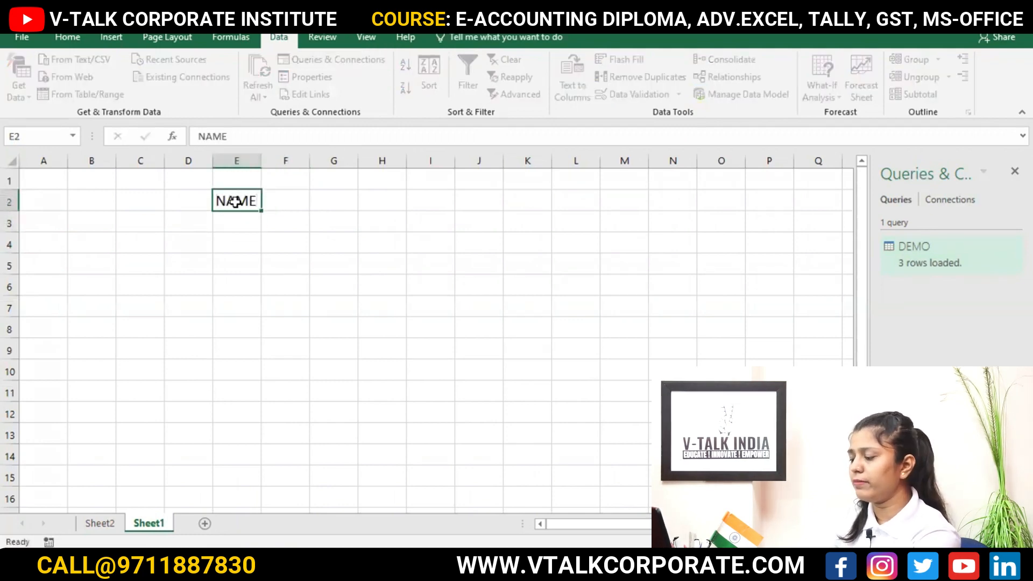
{"action": "key", "text": "Return"}
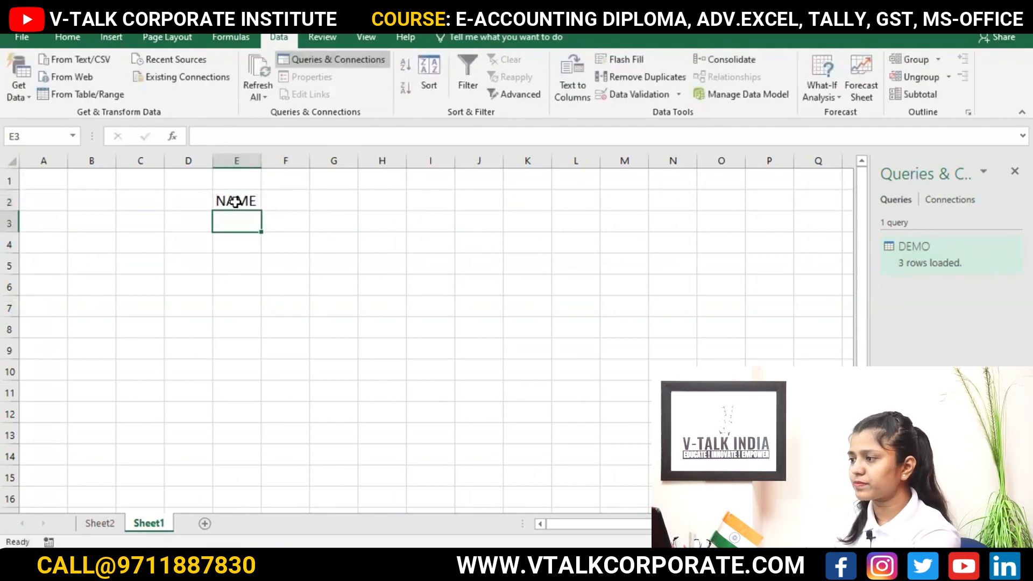
{"action": "type", "text": "B"}
{"action": "key", "text": "Return"}
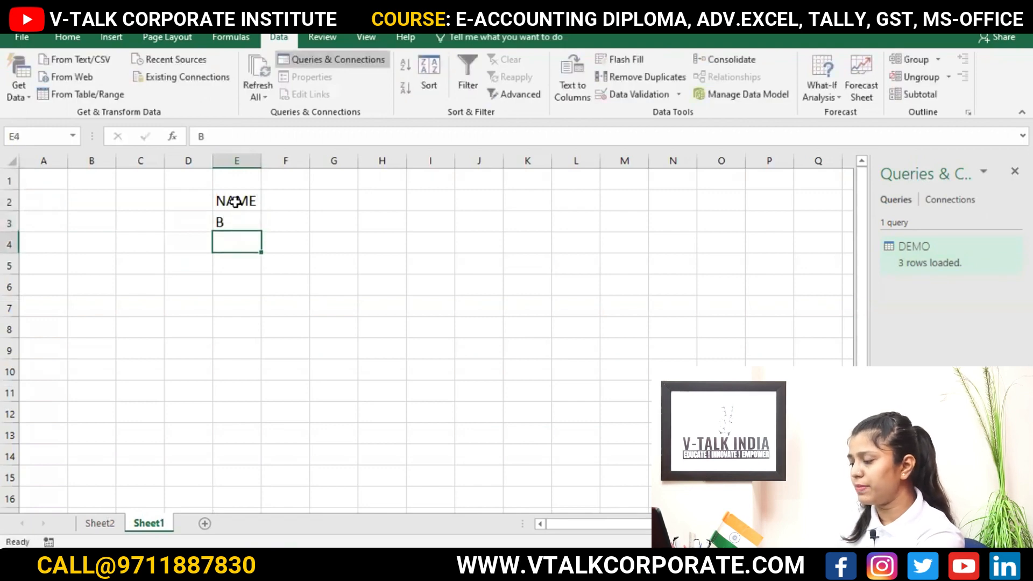
{"action": "type", "text": "S"}
{"action": "key", "text": "Return"}
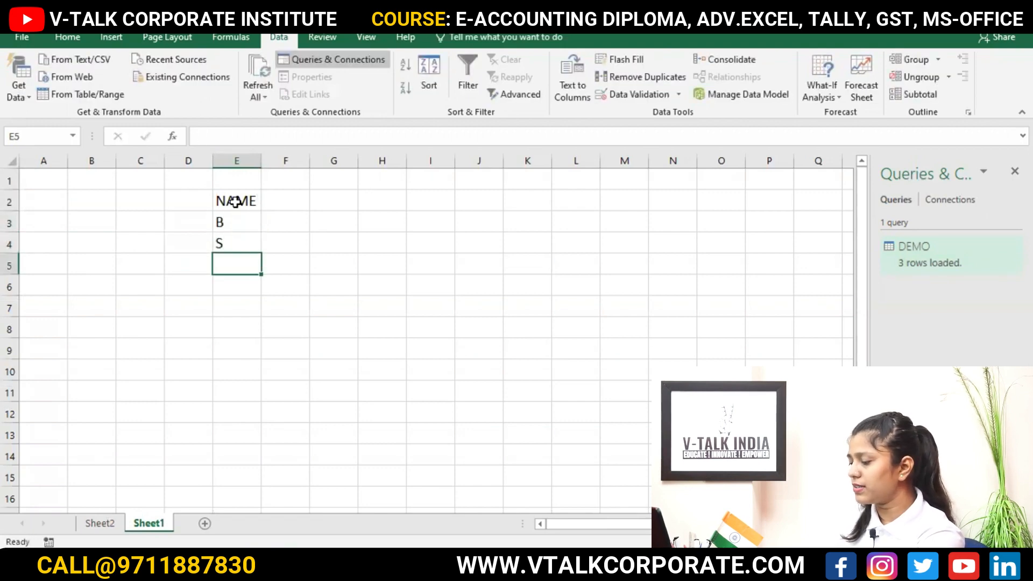
{"action": "type", "text": "H"}
{"action": "key", "text": "Return"}
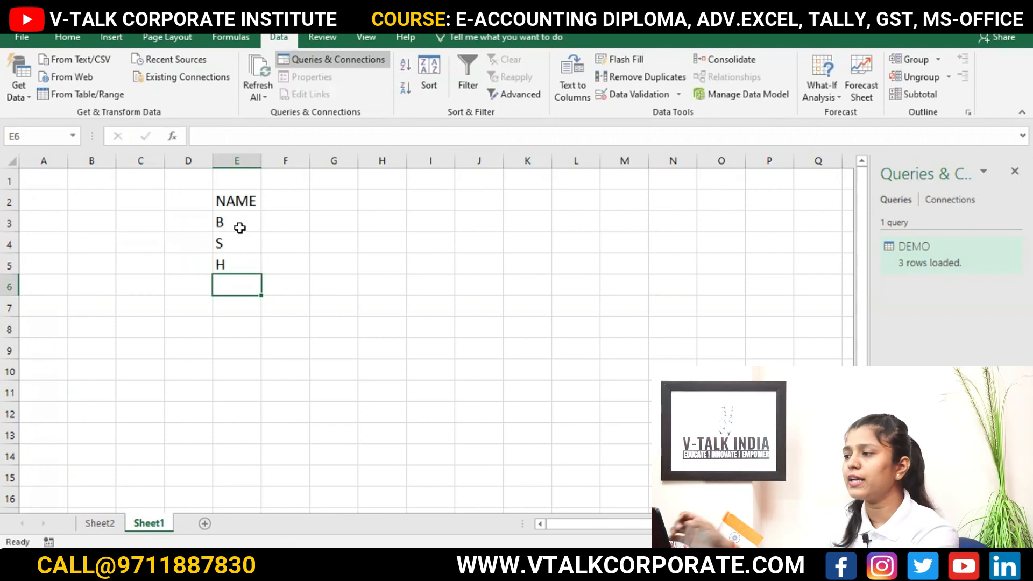
Sort the letters in E3:E5 by cell values in A to Z order
{"action": "left_click_drag", "start_coordinate": [242, 227], "coordinate": [245, 260]}
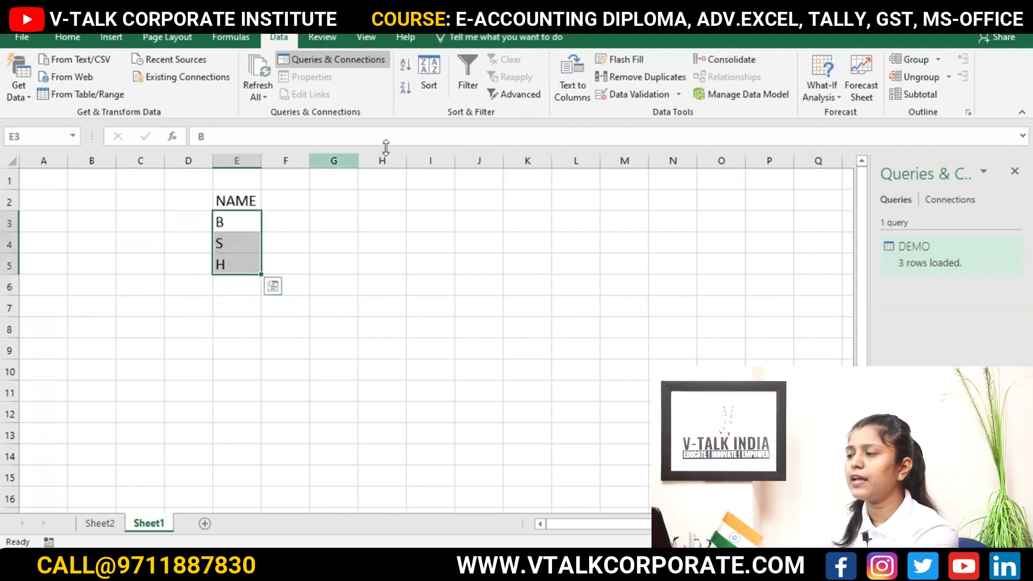
{"action": "left_click", "coordinate": [426, 54]}
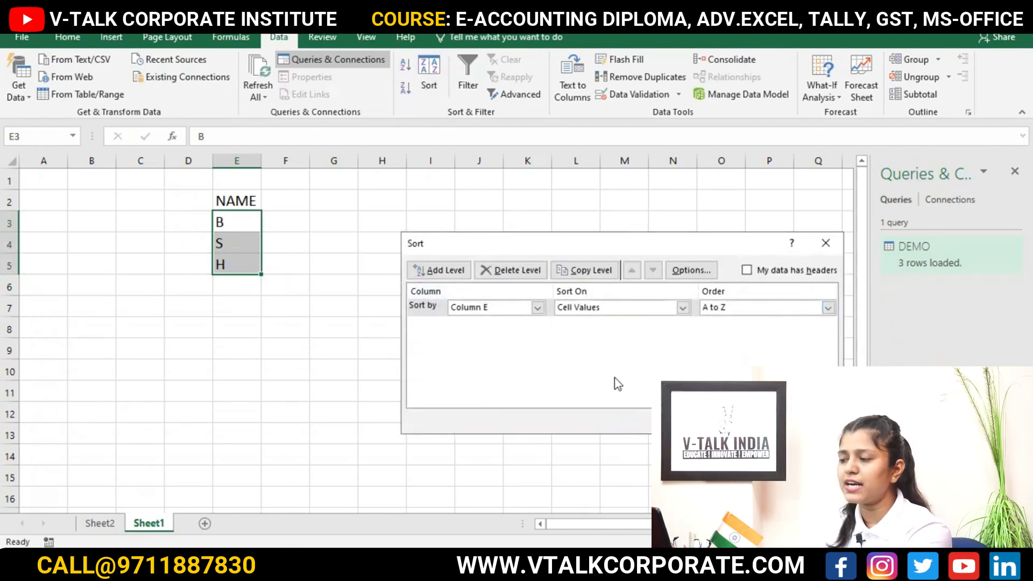
{"action": "left_click", "coordinate": [753, 421]}
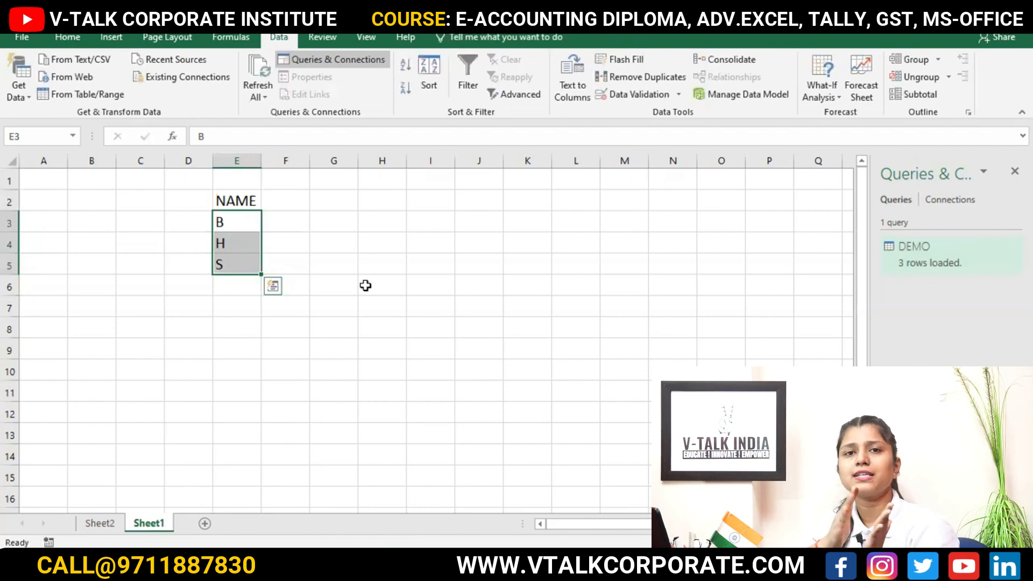
Enter the letters D, E, A, C, F, J, L, M and S one per row in cells H3 to H11
{"action": "left_click", "coordinate": [399, 228]}
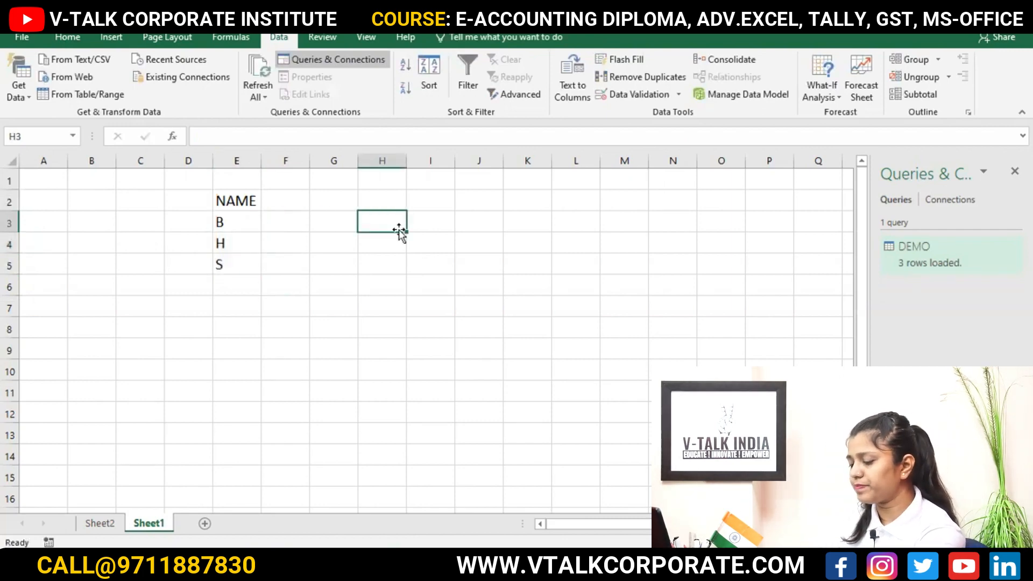
{"action": "type", "text": "D"}
{"action": "key", "text": "Return"}
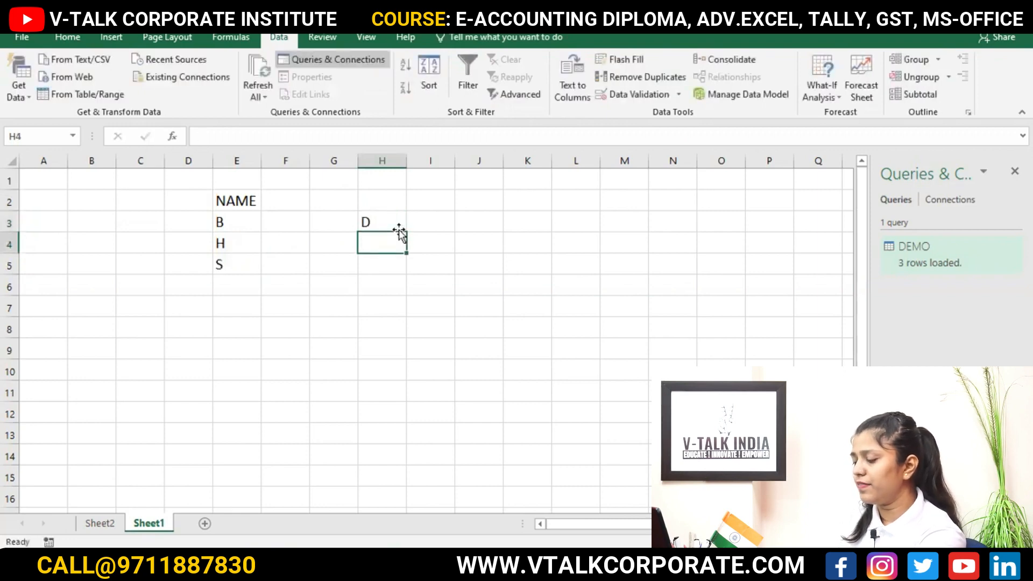
{"action": "type", "text": "E"}
{"action": "key", "text": "Return"}
{"action": "type", "text": "A"}
{"action": "key", "text": "Return"}
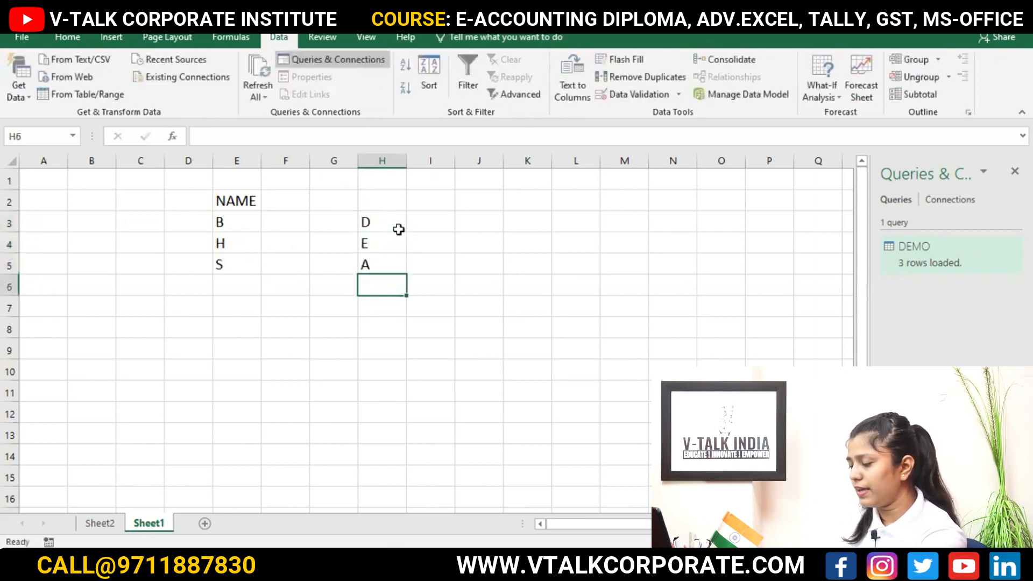
{"action": "type", "text": "C"}
{"action": "key", "text": "Return"}
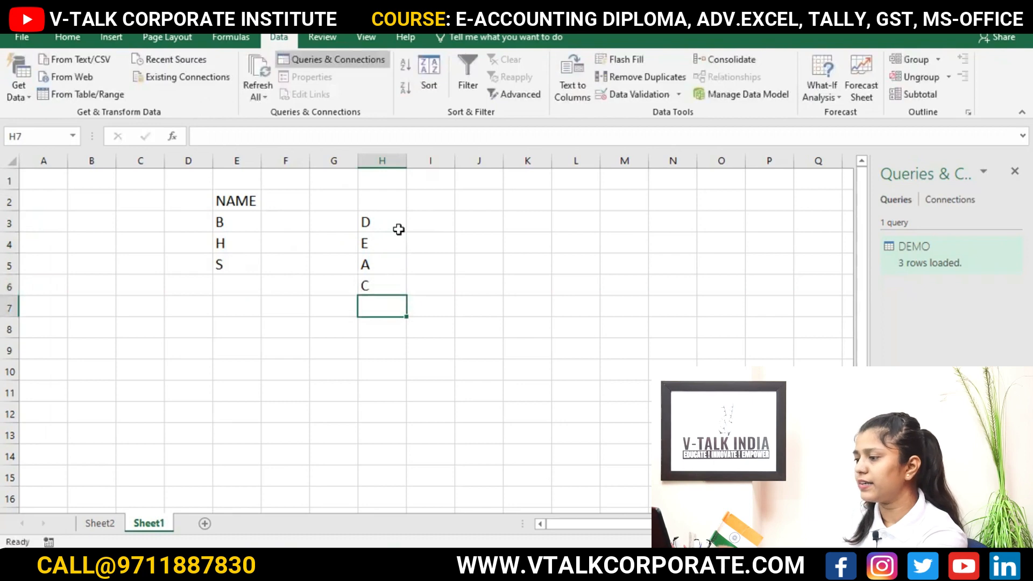
{"action": "type", "text": "F"}
{"action": "key", "text": "Return"}
{"action": "type", "text": "J"}
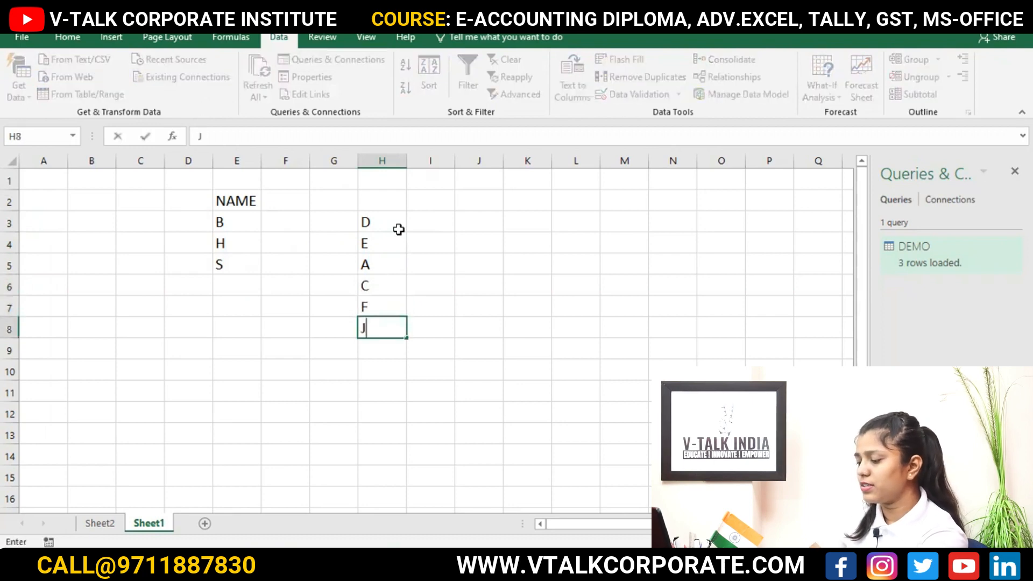
{"action": "key", "text": "Return"}
{"action": "type", "text": "L"}
{"action": "key", "text": "Return"}
{"action": "type", "text": "M"}
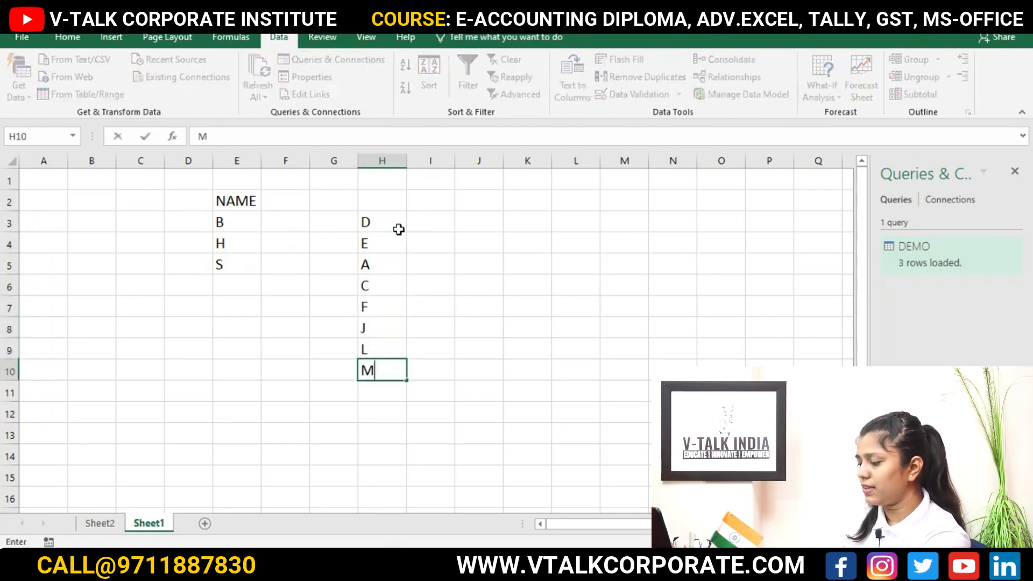
{"action": "key", "text": "Return"}
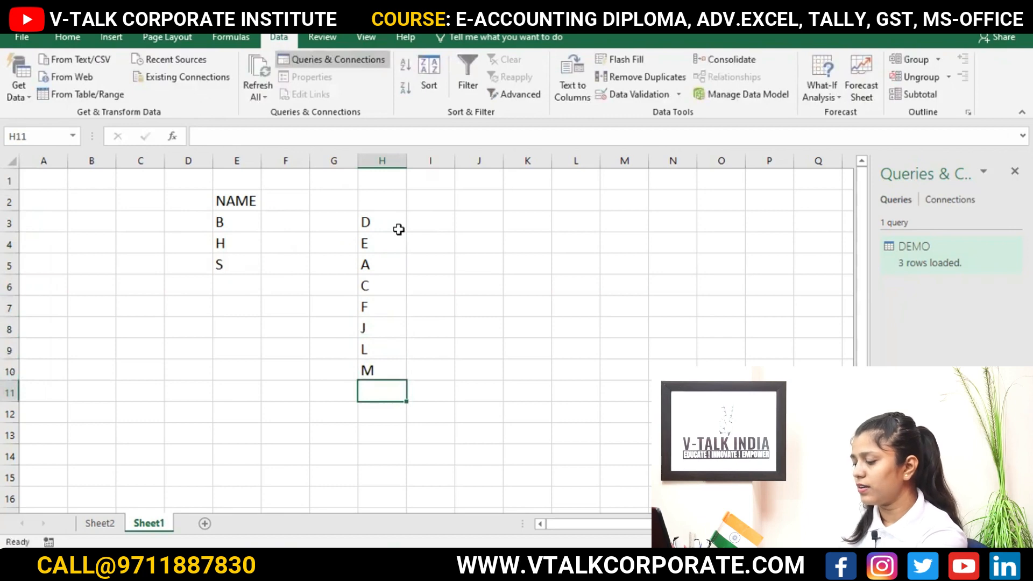
{"action": "type", "text": "S"}
{"action": "key", "text": "Return"}
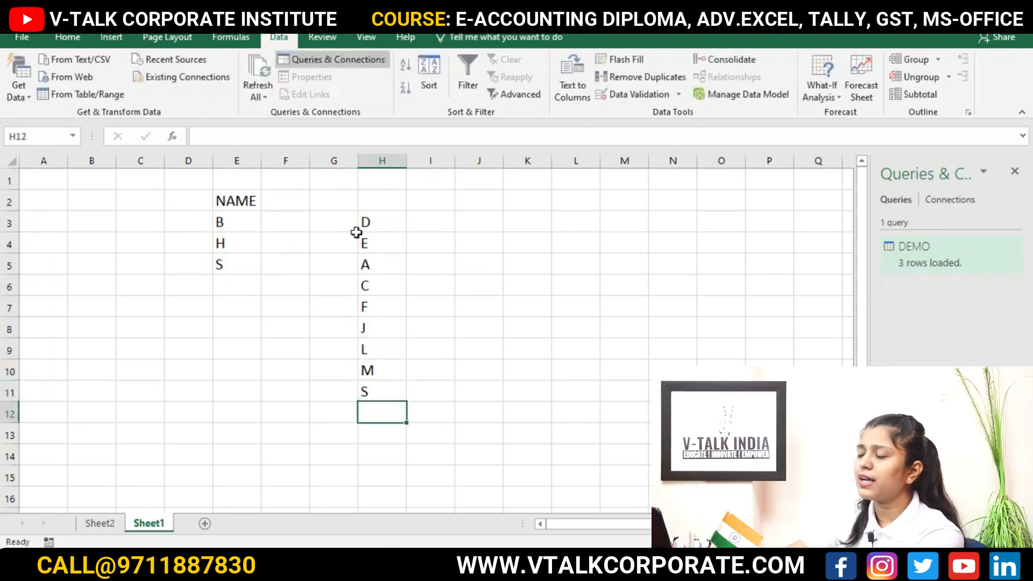
Sort the letters in H3:H11 by cell values in A to Z order
{"action": "left_click_drag", "start_coordinate": [371, 224], "coordinate": [365, 390]}
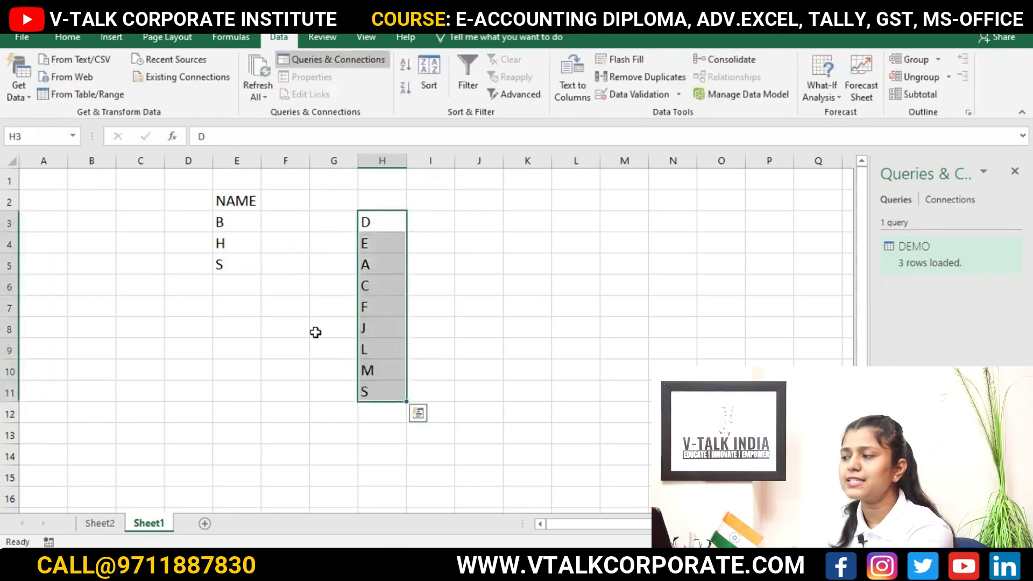
{"action": "left_click", "coordinate": [429, 76]}
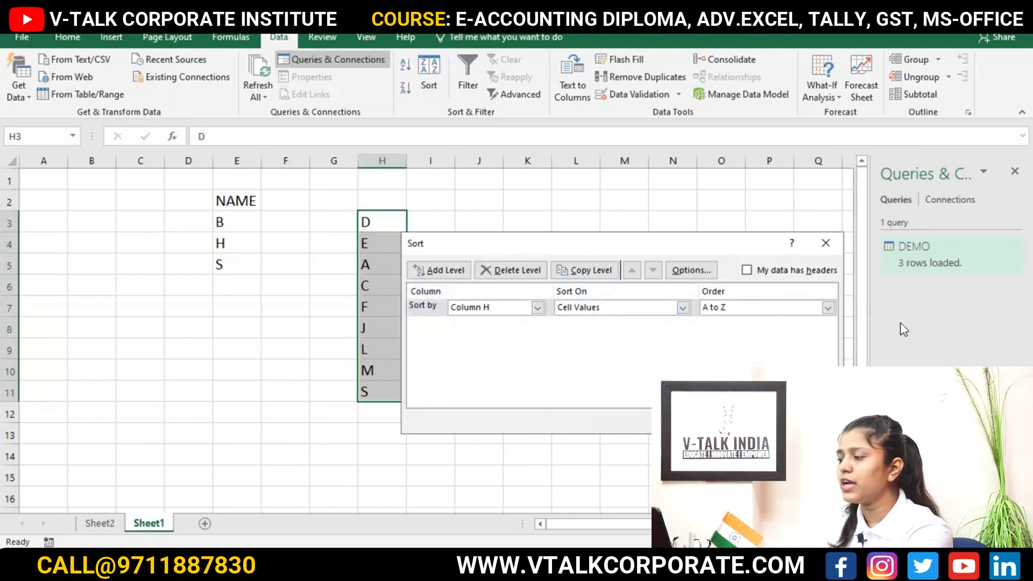
{"action": "key", "text": "Return"}
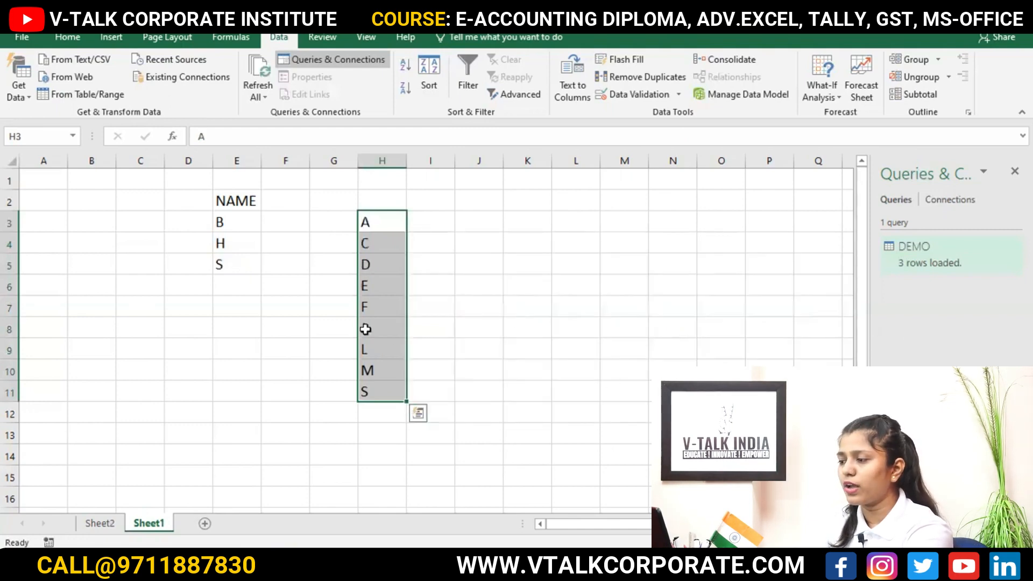
{"action": "left_click", "coordinate": [545, 281]}
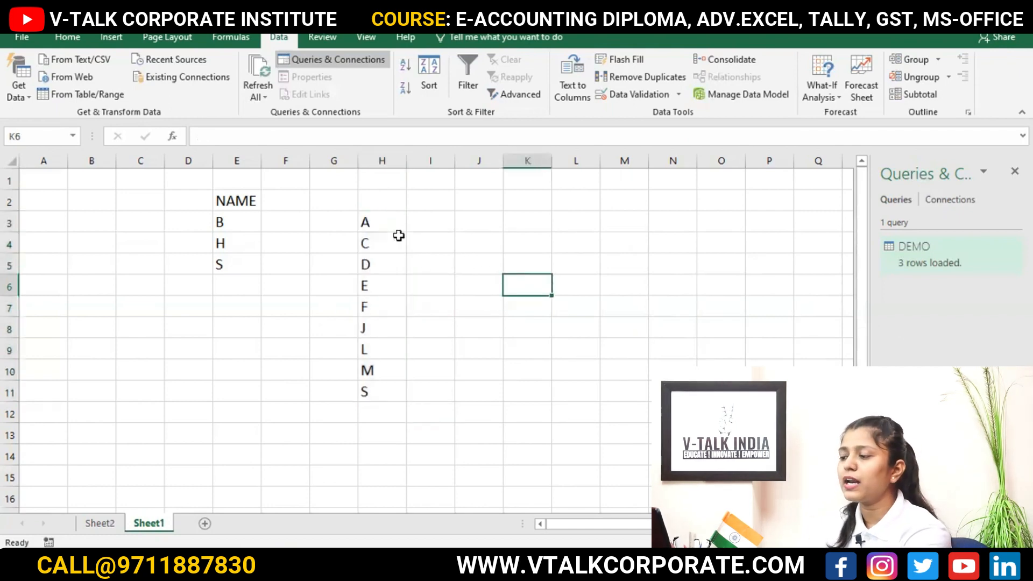
Sort the range H3:H12 by cell values in Z to A order
{"action": "left_click_drag", "start_coordinate": [385, 226], "coordinate": [400, 407]}
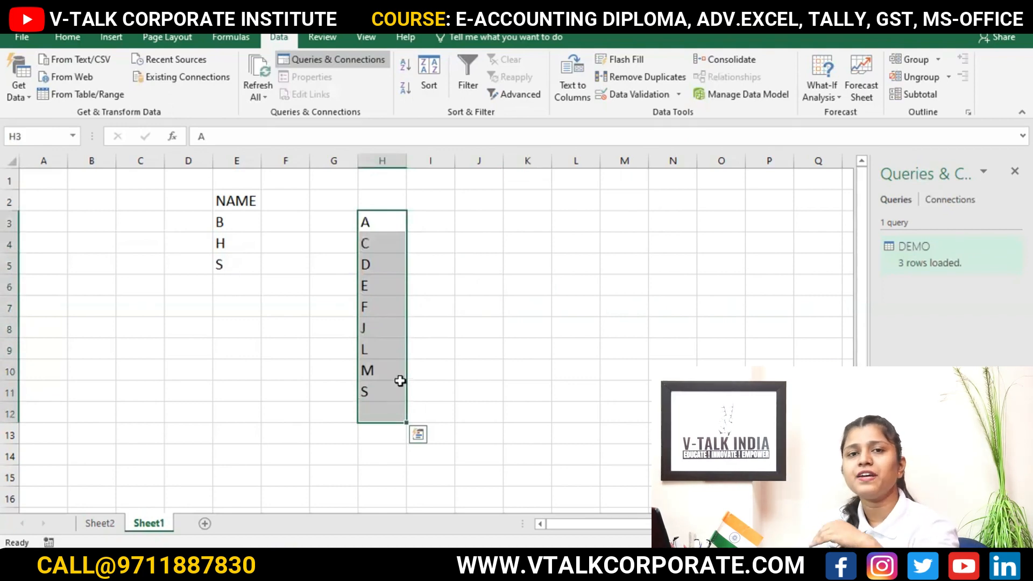
{"action": "left_click", "coordinate": [419, 73]}
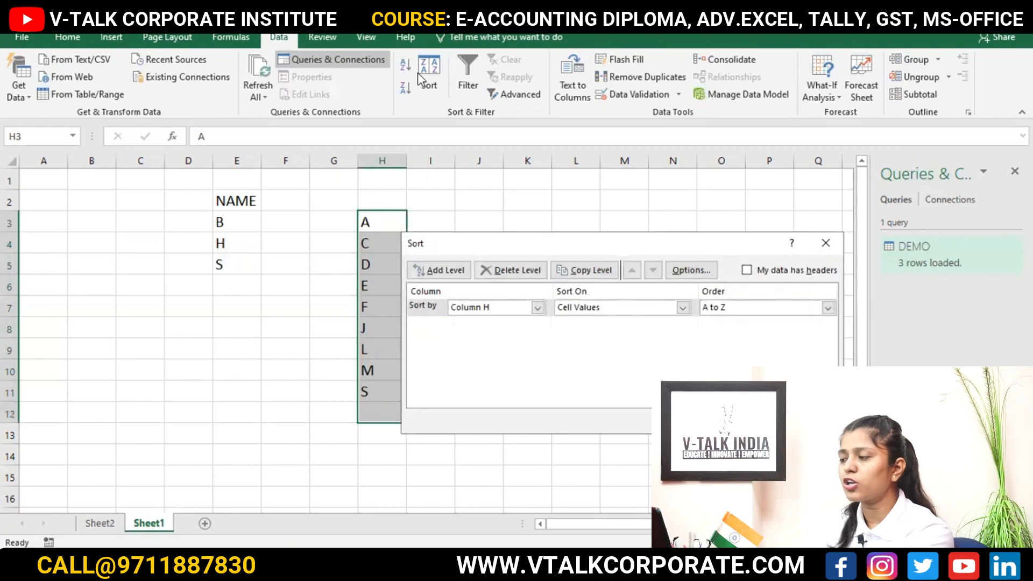
{"action": "left_click", "coordinate": [827, 307]}
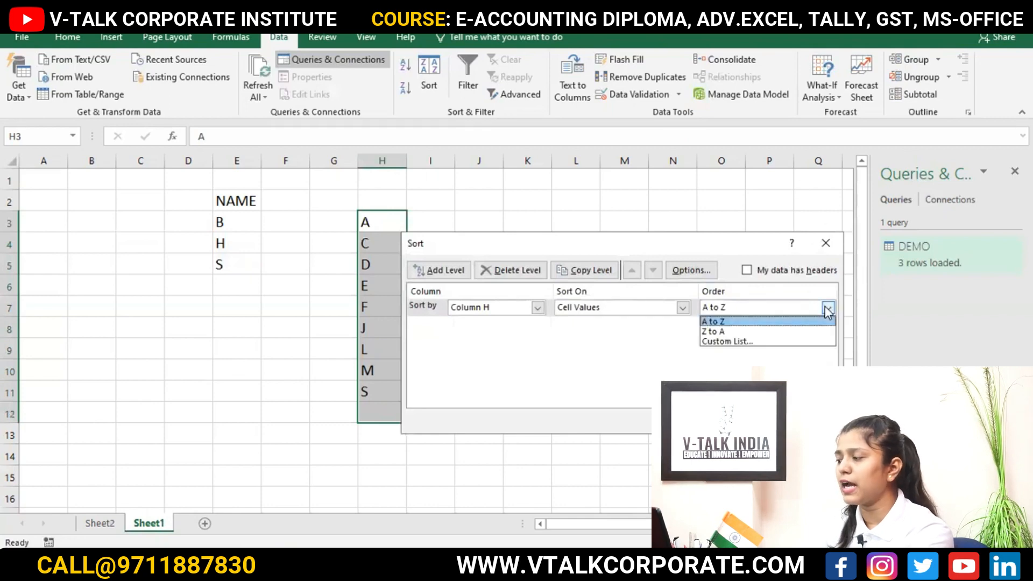
{"action": "left_click", "coordinate": [782, 332]}
{"action": "key", "text": "Return"}
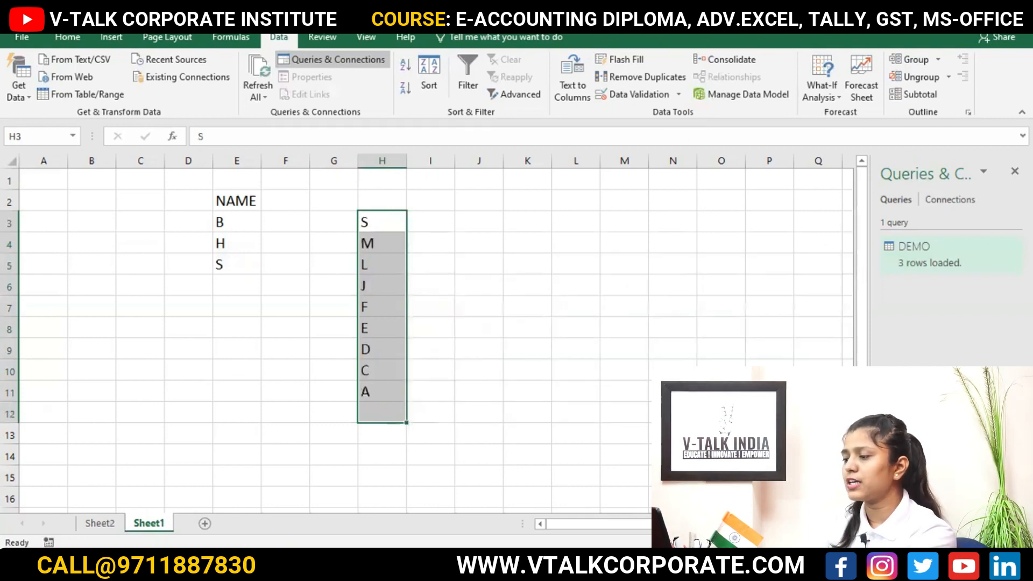
{"action": "left_click_drag", "start_coordinate": [537, 314], "coordinate": [541, 328]}
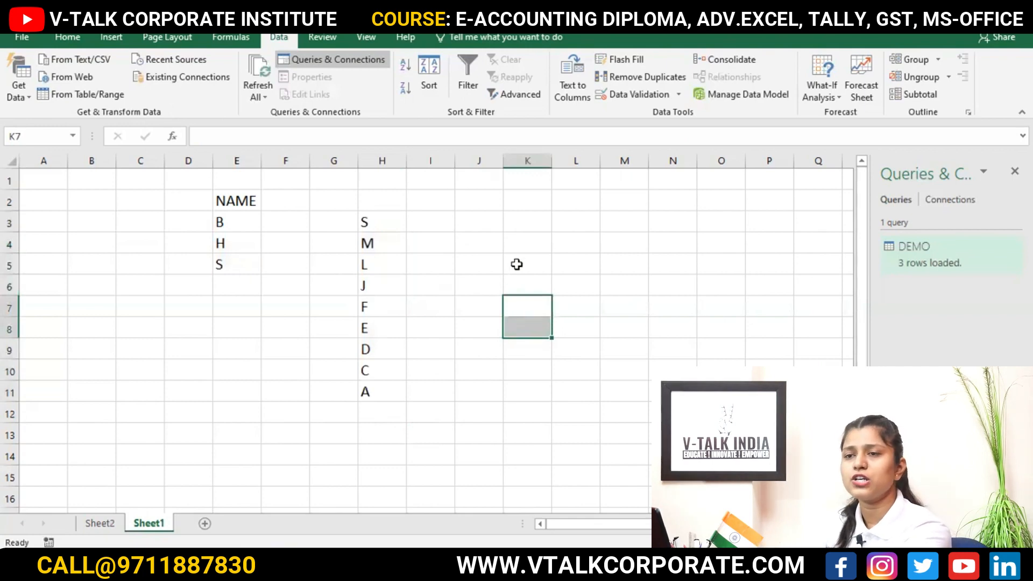
Enter the numbers 1, 2, 8, 4, 6, 7, 3, 5, 4, 9 and 10 one per row in cells K4 to K14
{"action": "left_click", "coordinate": [510, 237]}
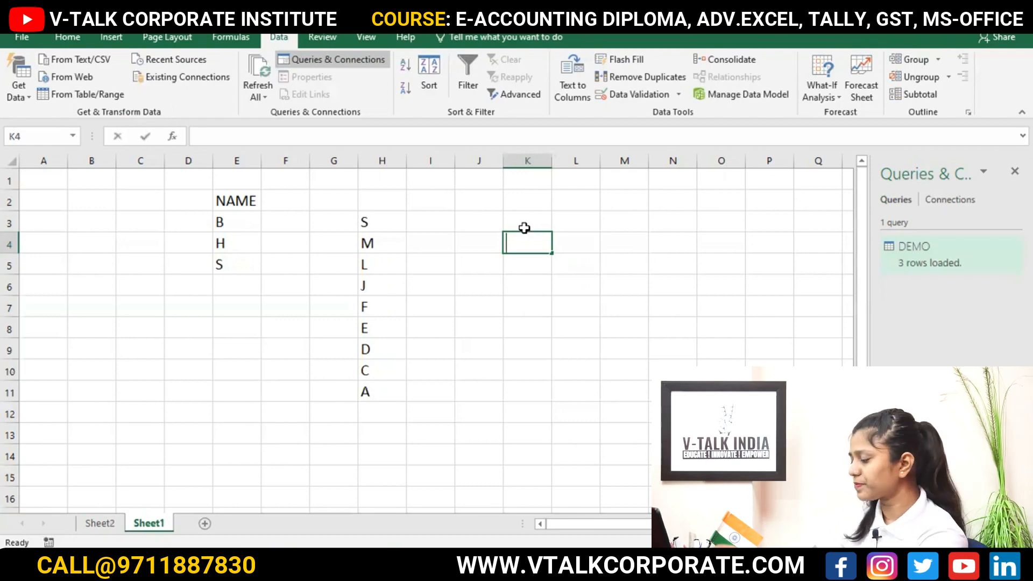
{"action": "type", "text": "1"}
{"action": "key", "text": "Return"}
{"action": "type", "text": "2"}
{"action": "key", "text": "Return"}
{"action": "type", "text": "8"}
{"action": "key", "text": "Return"}
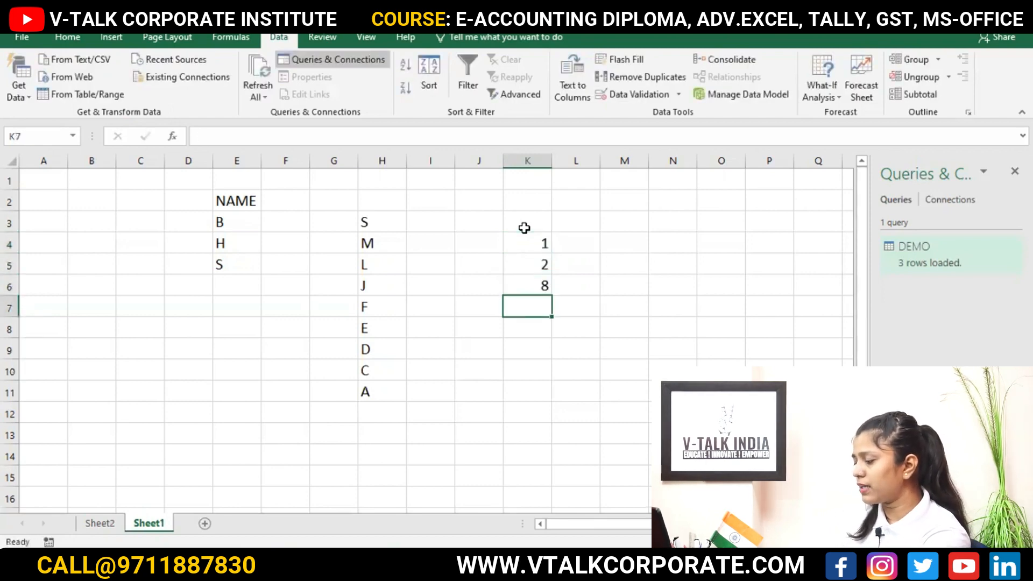
{"action": "type", "text": "4"}
{"action": "key", "text": "Return"}
{"action": "type", "text": "6"}
{"action": "key", "text": "Return"}
{"action": "type", "text": "7"}
{"action": "key", "text": "Return"}
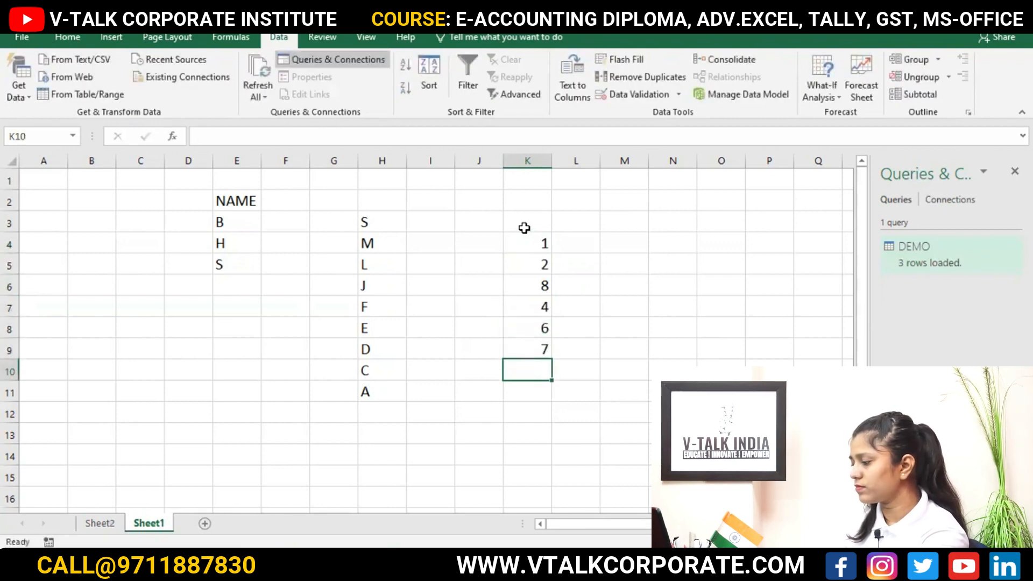
{"action": "type", "text": "3"}
{"action": "key", "text": "Return"}
{"action": "type", "text": "5"}
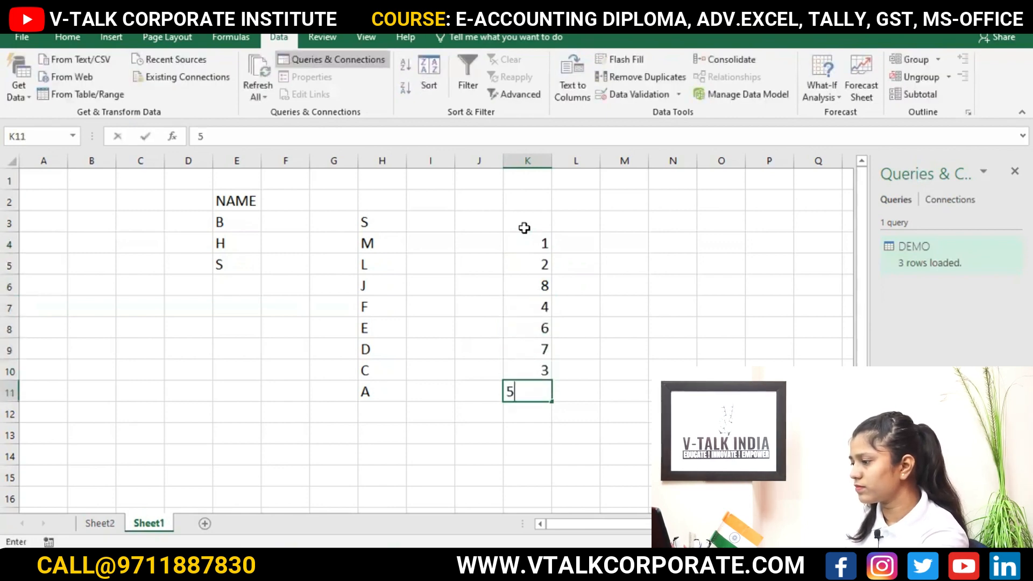
{"action": "key", "text": "Return"}
{"action": "type", "text": "4"}
{"action": "key", "text": "Return"}
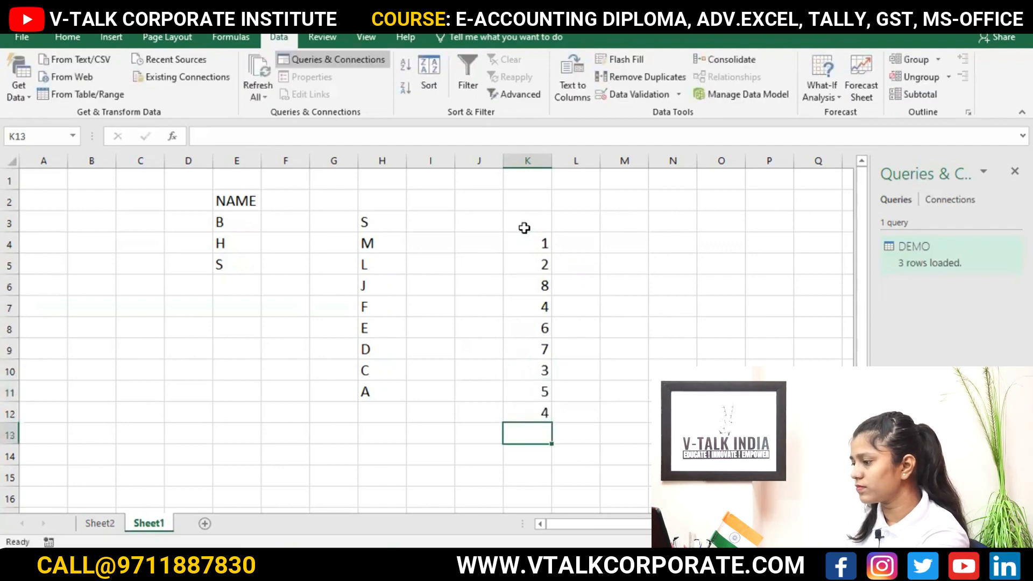
{"action": "type", "text": "7"}
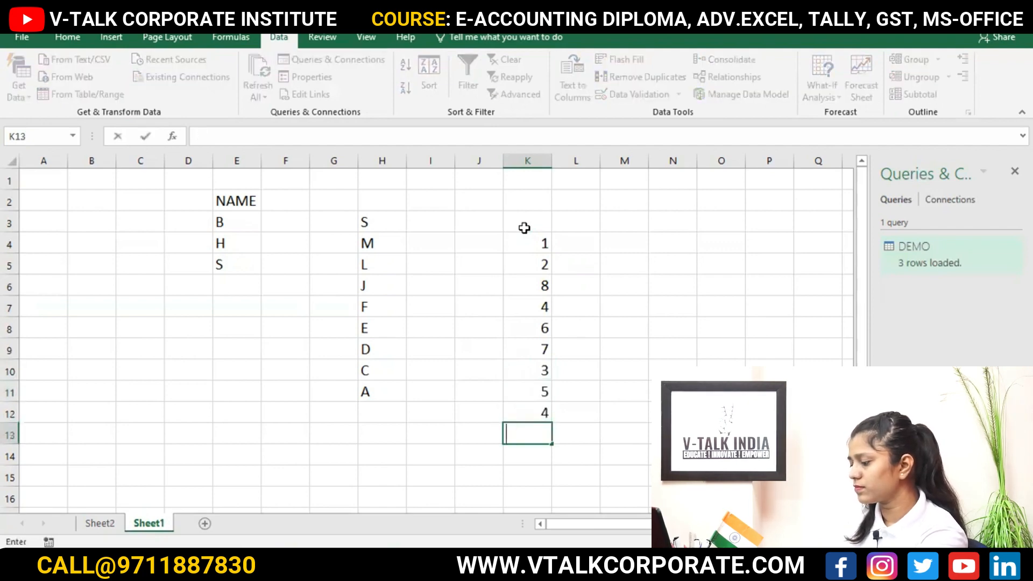
{"action": "type", "text": "9"}
{"action": "key", "text": "Return"}
{"action": "type", "text": "10"}
{"action": "key", "text": "Return"}
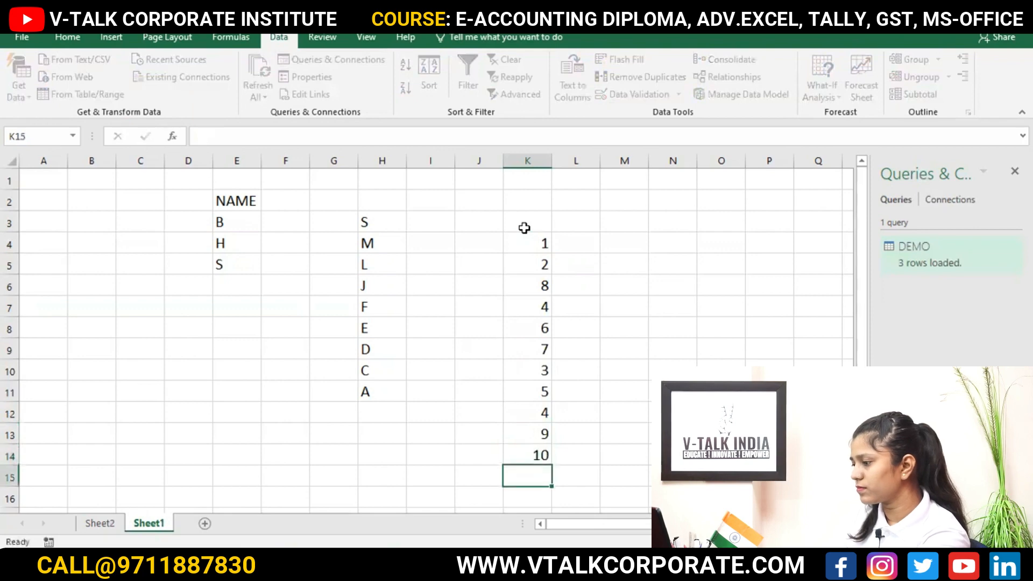
Sort the numbers in K4:K14 by cell values from smallest to largest
{"action": "scroll", "coordinate": [583, 242], "scroll_direction": "down", "scroll_amount": 1}
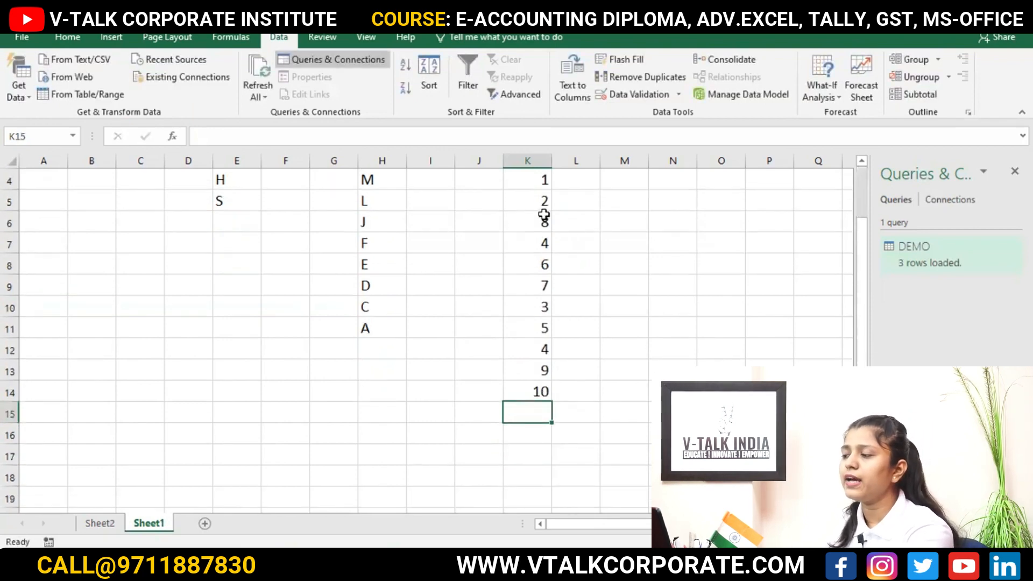
{"action": "left_click", "coordinate": [529, 183]}
{"action": "left_click_drag", "start_coordinate": [529, 183], "coordinate": [525, 390]}
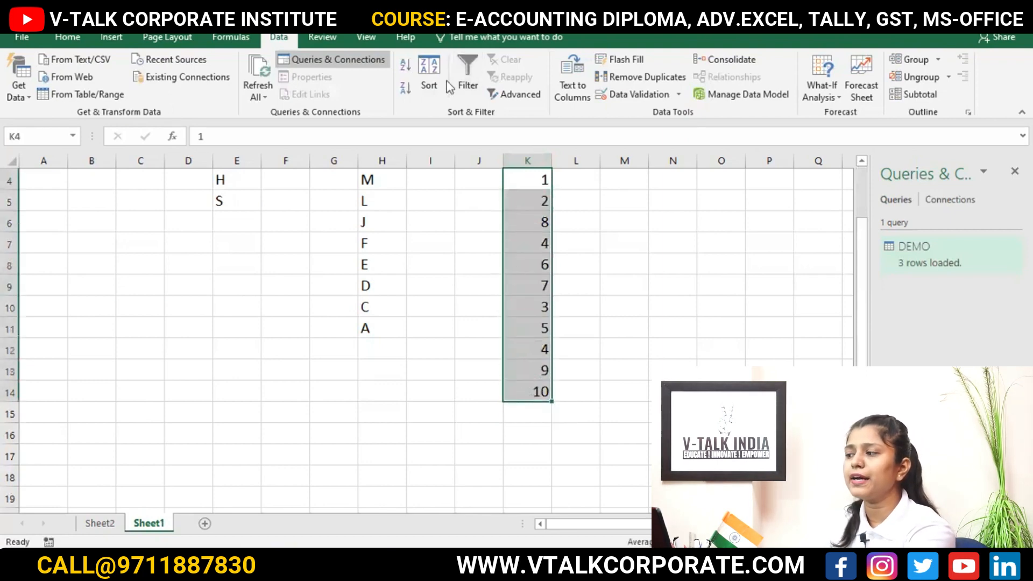
{"action": "left_click", "coordinate": [426, 98]}
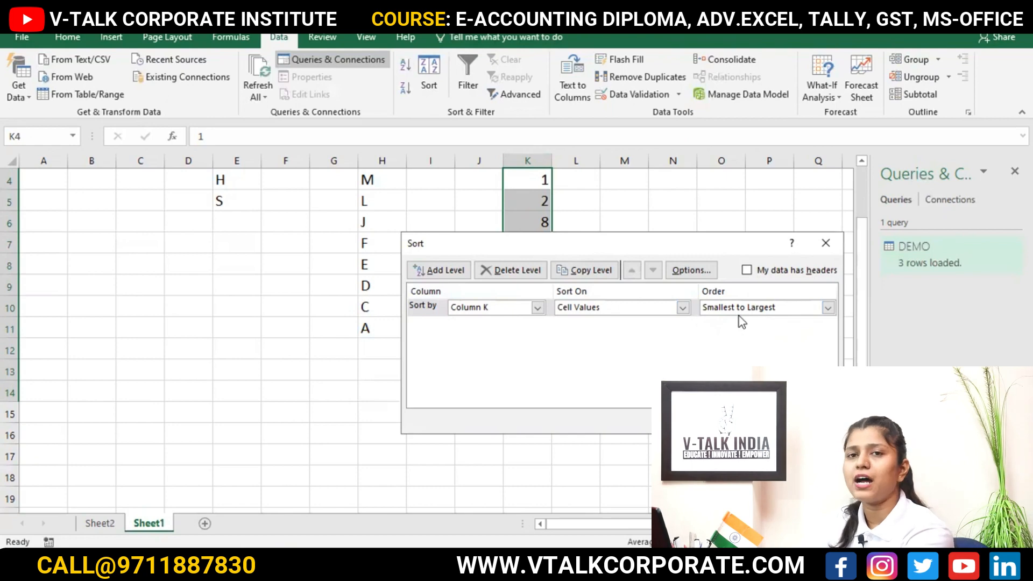
{"action": "left_click", "coordinate": [827, 308]}
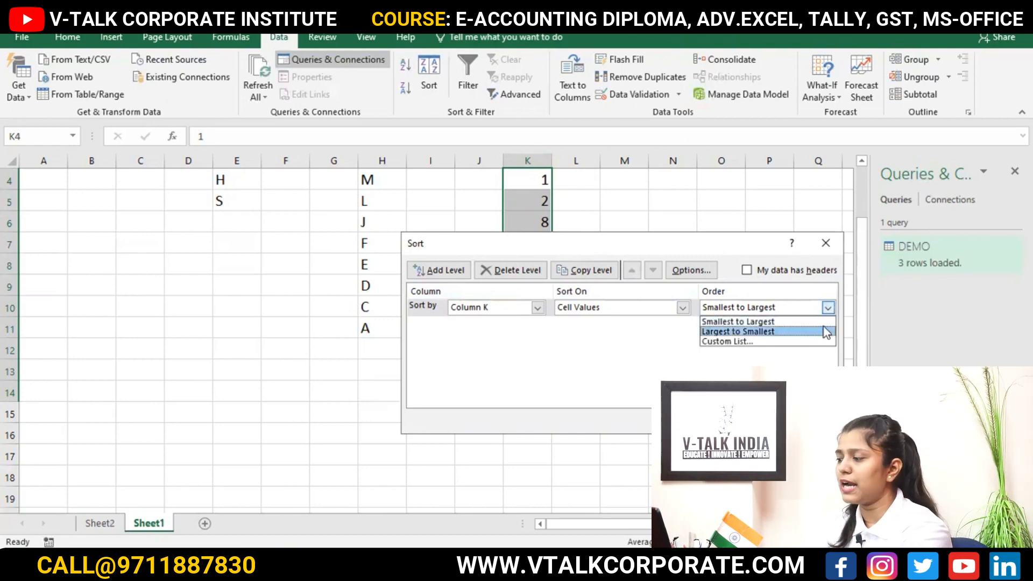
{"action": "left_click", "coordinate": [823, 321]}
{"action": "left_click", "coordinate": [757, 421]}
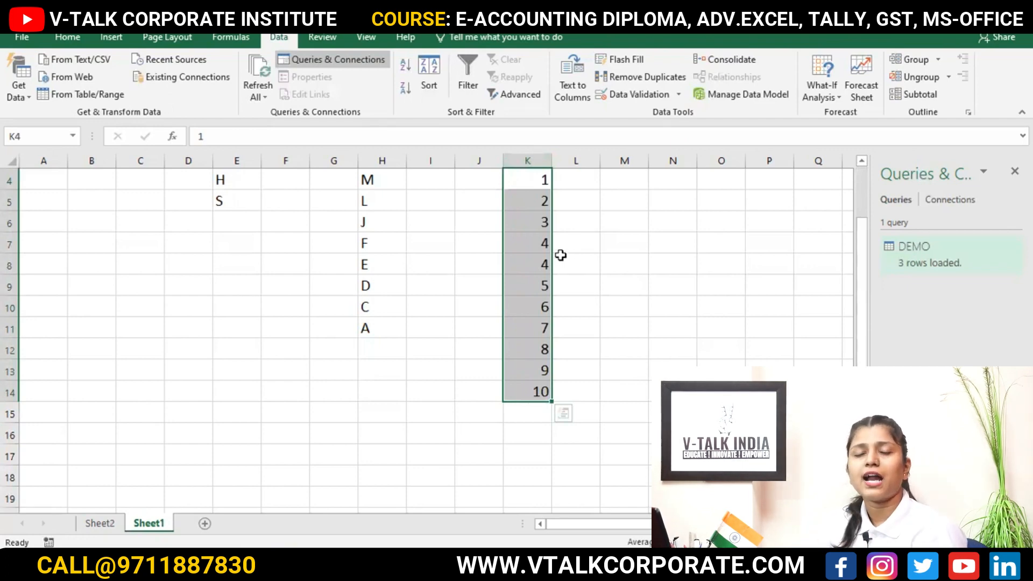
Sort the range K4:K15 by cell values from largest to smallest
{"action": "left_click", "coordinate": [563, 413]}
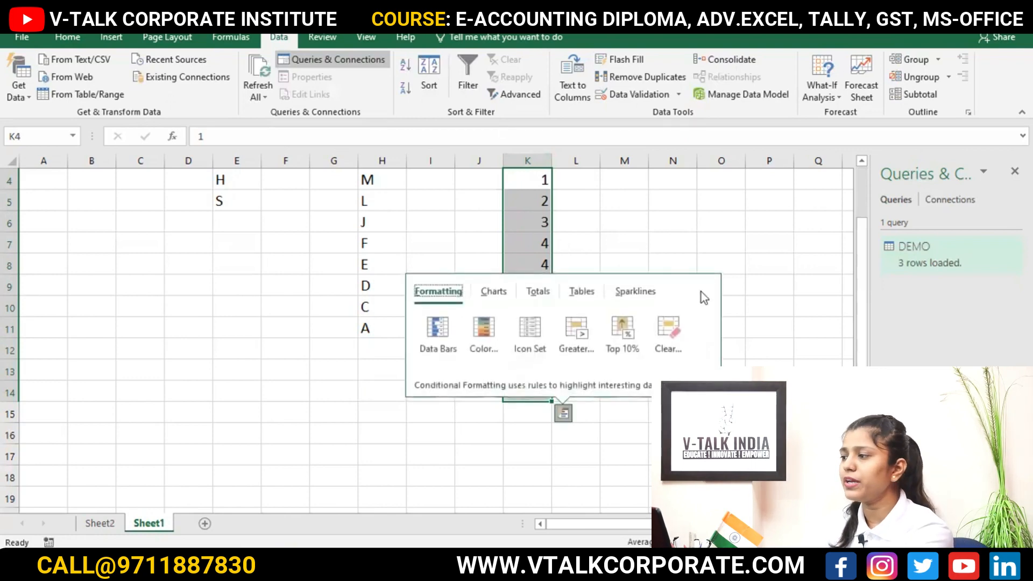
{"action": "left_click", "coordinate": [640, 242]}
{"action": "left_click_drag", "start_coordinate": [541, 180], "coordinate": [544, 414]}
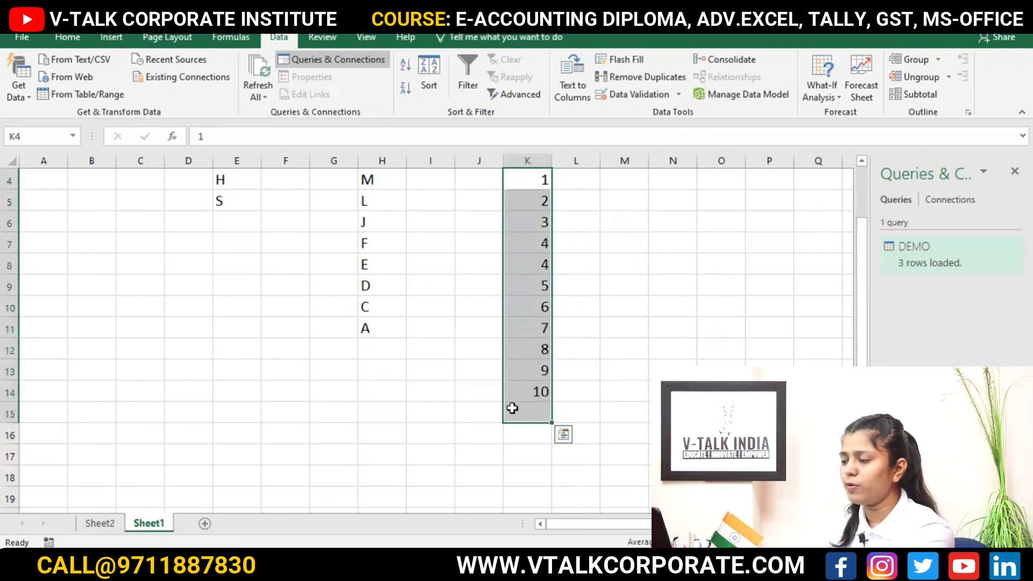
{"action": "left_click", "coordinate": [424, 95]}
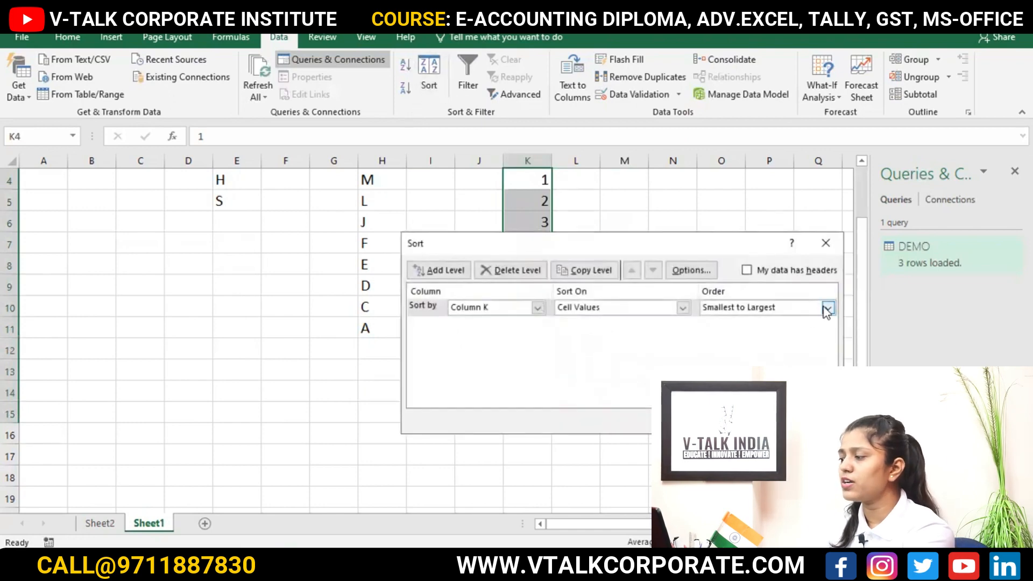
{"action": "left_click", "coordinate": [827, 309]}
{"action": "left_click", "coordinate": [798, 332]}
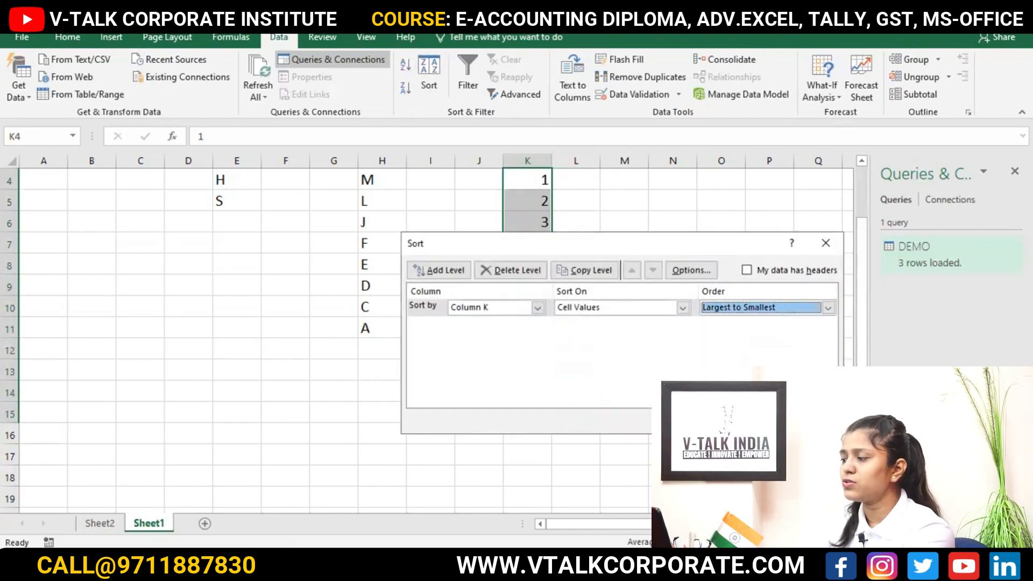
{"action": "left_click", "coordinate": [764, 420]}
{"action": "left_click", "coordinate": [649, 265]}
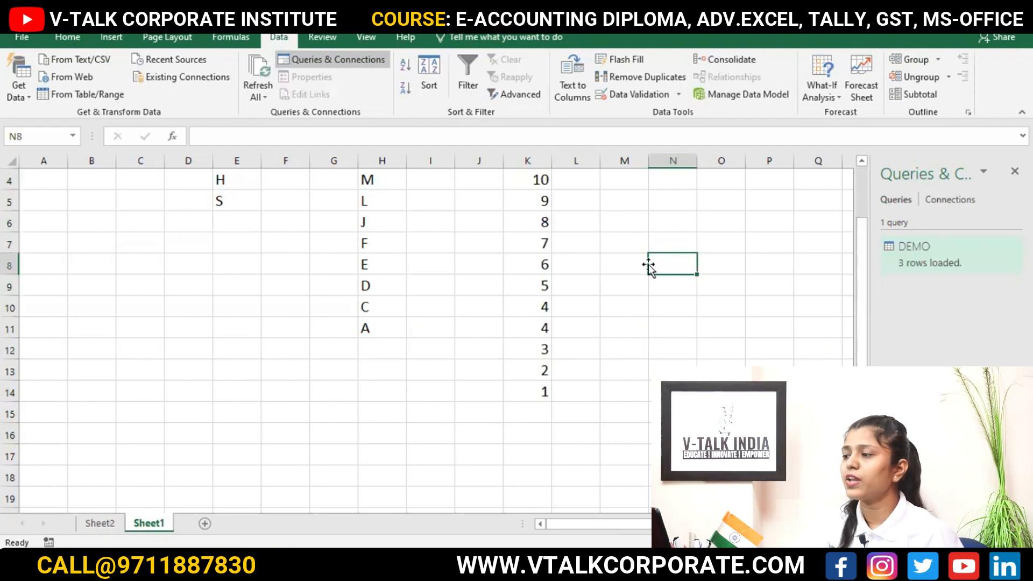
Examine the sort and filter options of the ROLL NO column in the Sheet2 table
{"action": "left_click", "coordinate": [102, 523]}
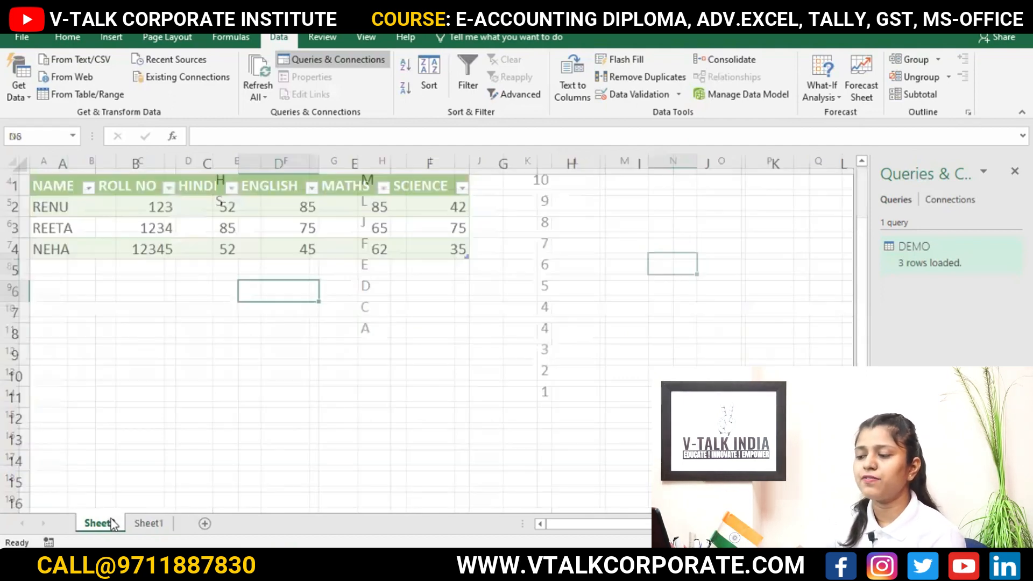
{"action": "left_click", "coordinate": [101, 271]}
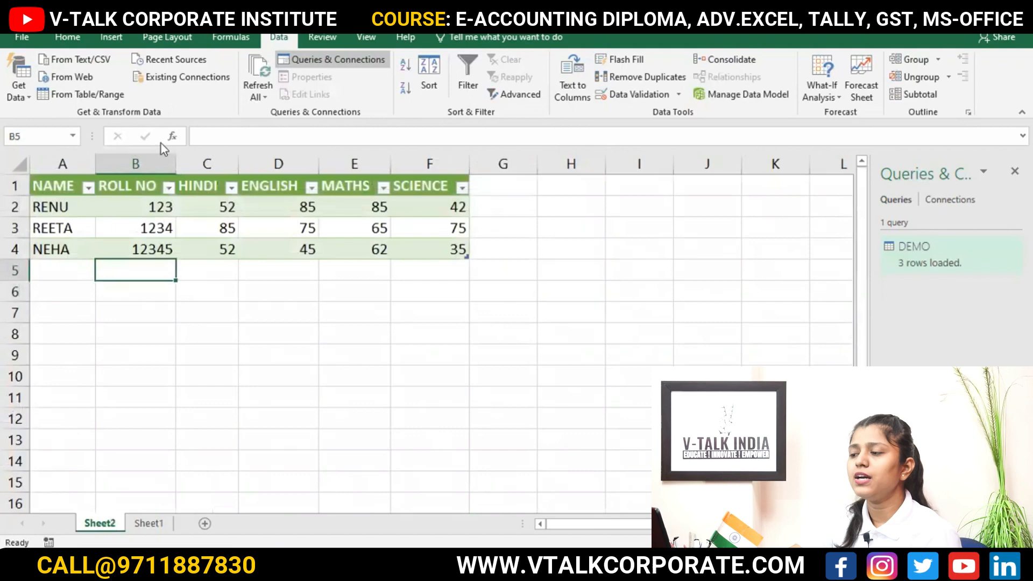
{"action": "left_click", "coordinate": [168, 187]}
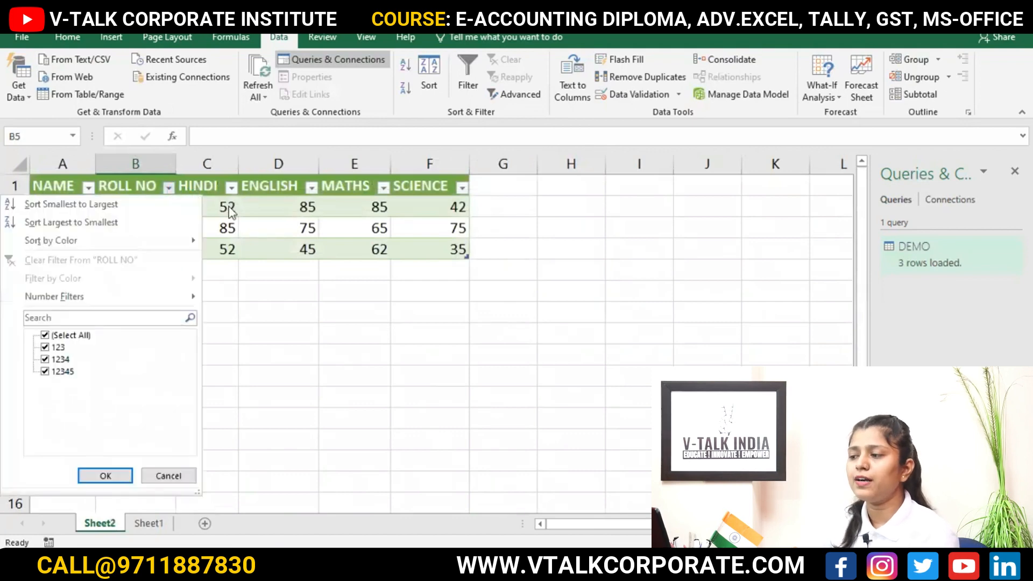
{"action": "left_click", "coordinate": [272, 350]}
Enter the heading NAME in cell O5 of Sheet1
{"action": "left_click", "coordinate": [150, 524]}
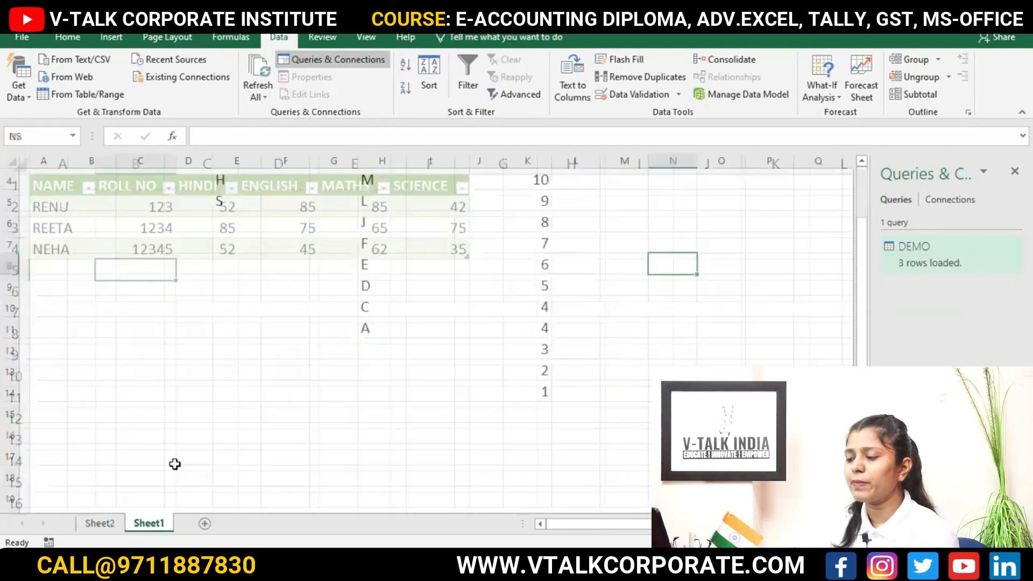
{"action": "left_click", "coordinate": [317, 322]}
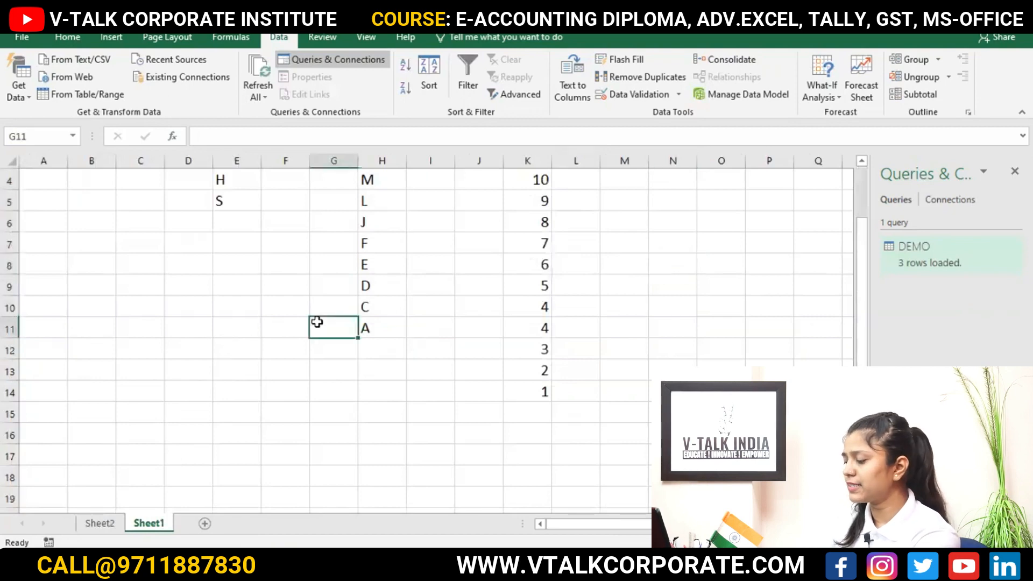
{"action": "key", "text": "Right"}
{"action": "key", "text": "Right"}
{"action": "key", "text": "Right"}
{"action": "key", "text": "Right"}
{"action": "key", "text": "Right"}
{"action": "key", "text": "Right"}
{"action": "key", "text": "Right"}
{"action": "key", "text": "Right"}
{"action": "key", "text": "Right"}
{"action": "key", "text": "Right"}
{"action": "key", "text": "Right"}
{"action": "key", "text": "Right"}
{"action": "key", "text": "Right"}
{"action": "key", "text": "Right"}
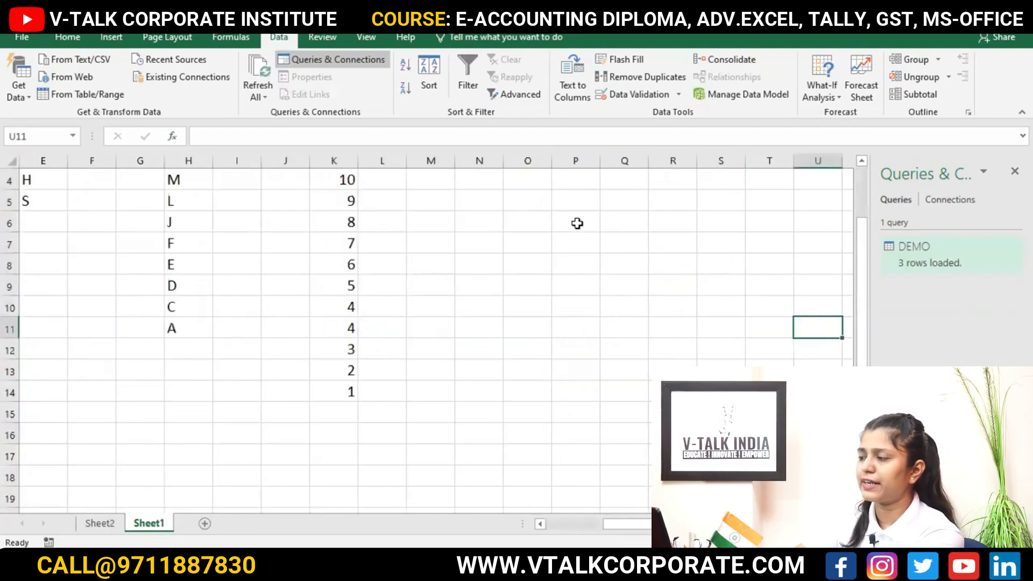
{"action": "left_click", "coordinate": [542, 202]}
{"action": "type", "text": "NAME"}
{"action": "key", "text": "Return"}
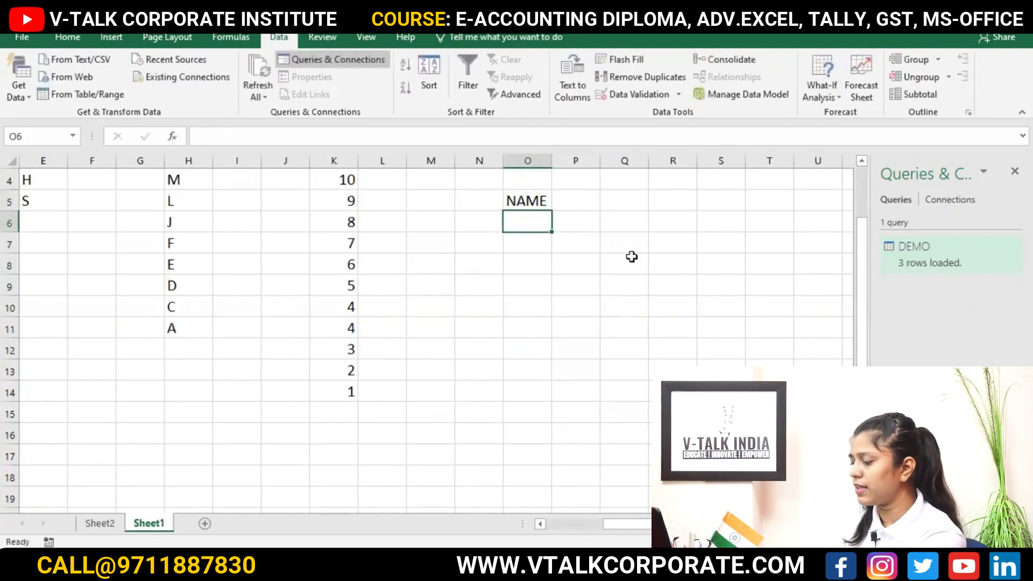
Enter APPLE, MANGO, GRAPES, BANANA, PAPAYA and ORANGE one per row in cells O6 to O11
{"action": "type", "text": "APPLE"}
{"action": "key", "text": "Return"}
{"action": "type", "text": "MANGO"}
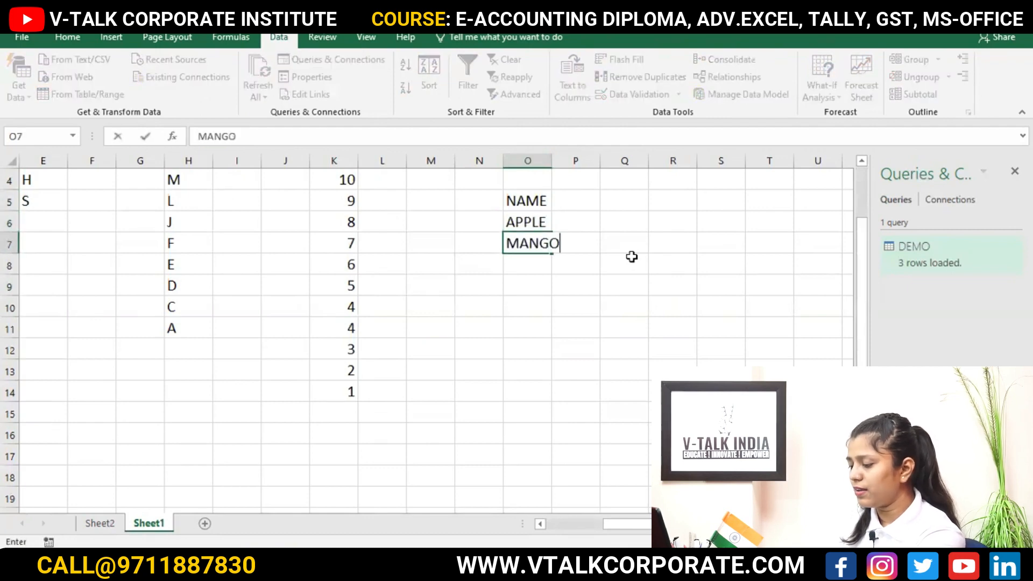
{"action": "key", "text": "Return"}
{"action": "type", "text": "GR"}
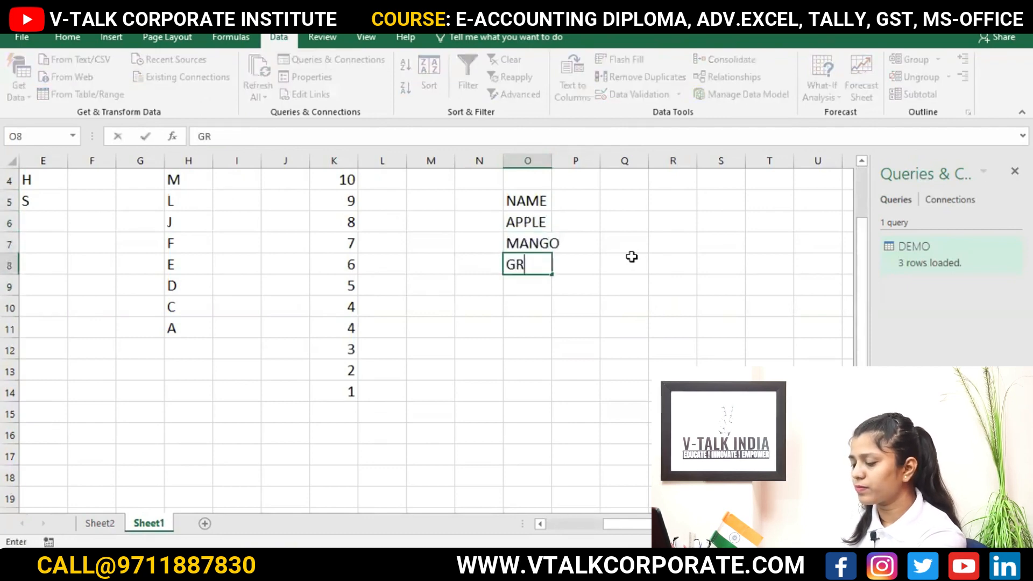
{"action": "type", "text": "APES"}
{"action": "key", "text": "Return"}
{"action": "type", "text": "BA"}
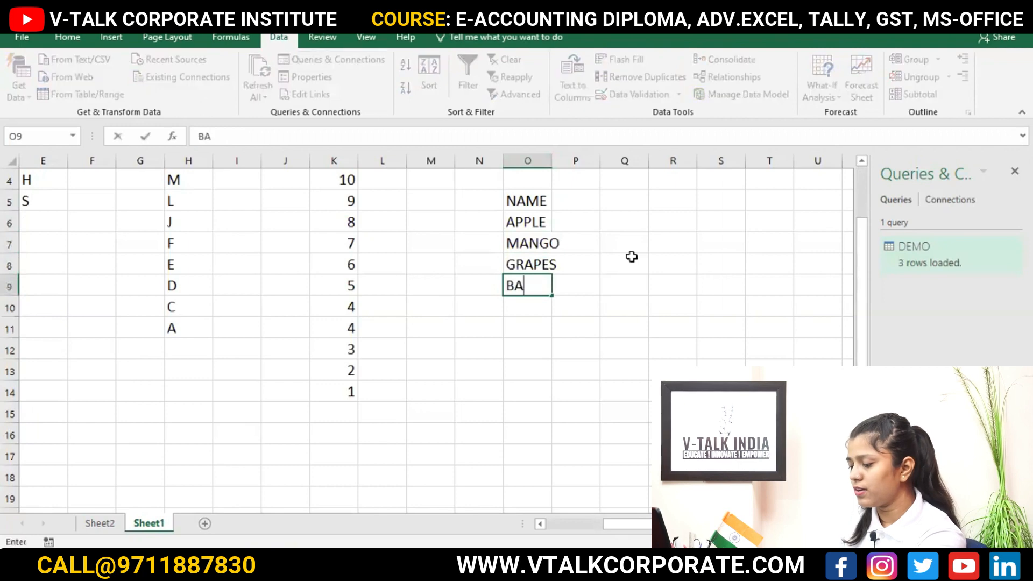
{"action": "type", "text": "NANA"}
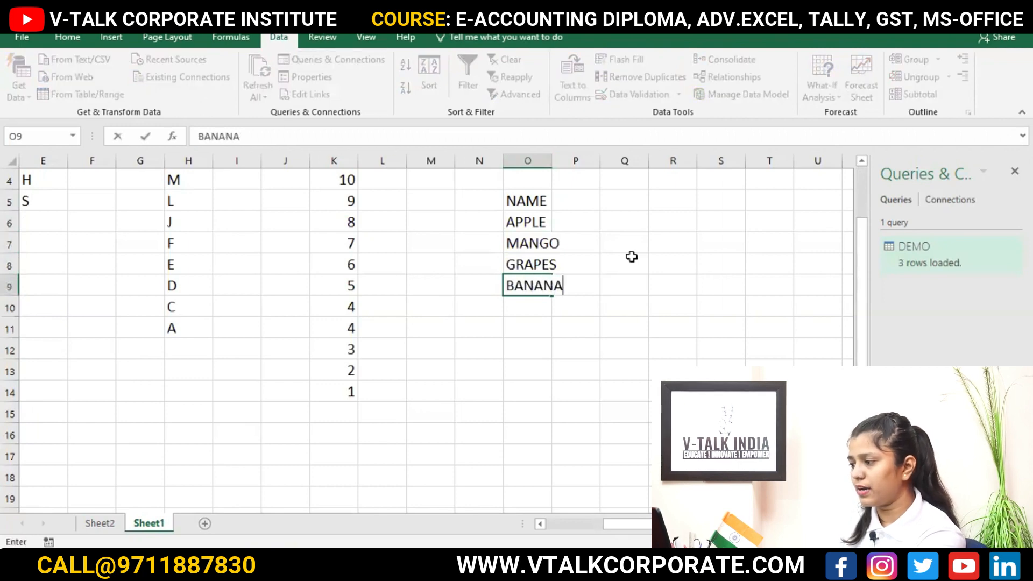
{"action": "key", "text": "Return"}
{"action": "type", "text": "PAPA"}
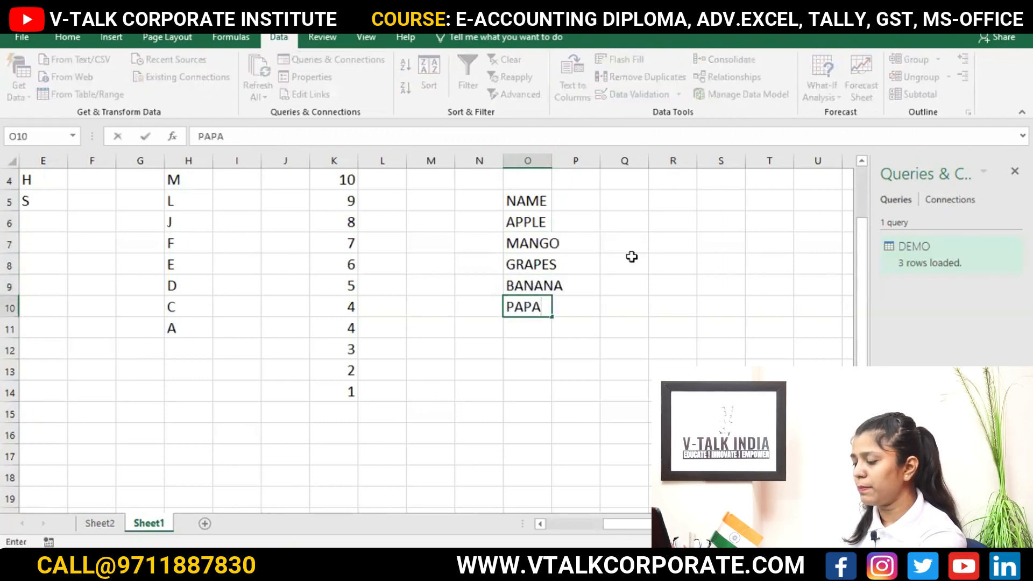
{"action": "type", "text": "YA"}
{"action": "key", "text": "Return"}
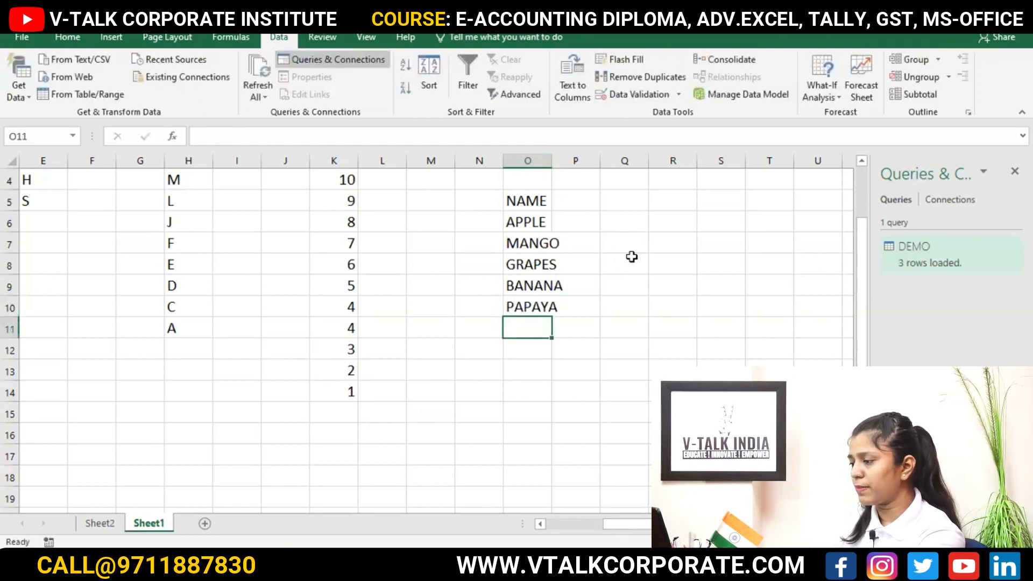
{"action": "type", "text": "ORA"}
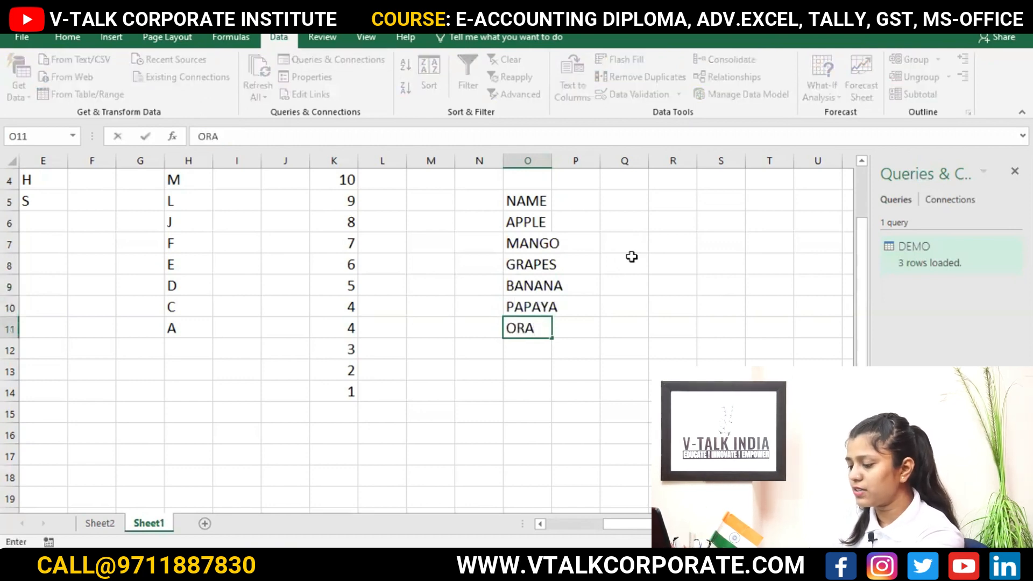
{"action": "type", "text": "NGE"}
{"action": "key", "text": "Return"}
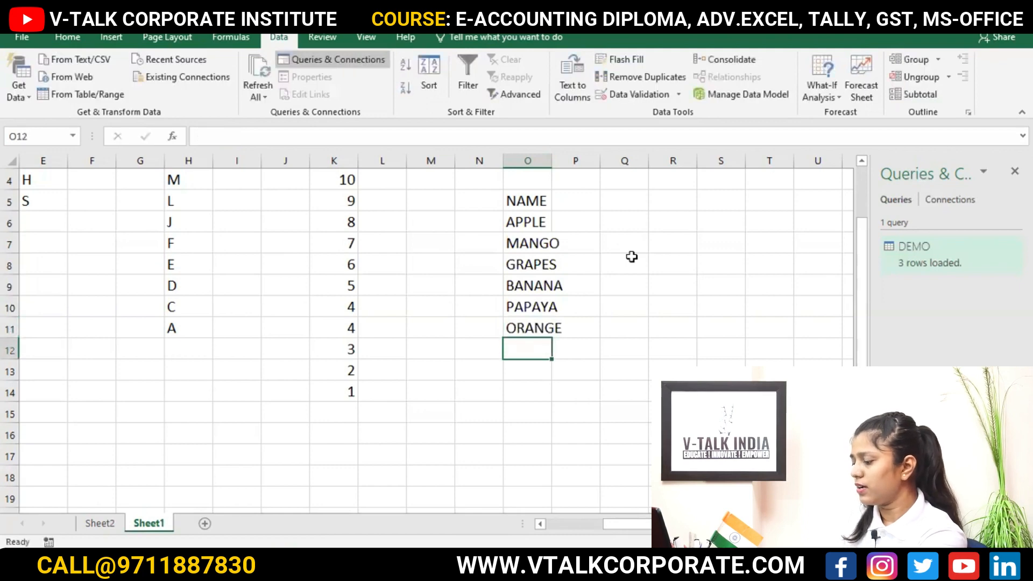
Widen column O to fit the fruit names and enter the heading AMOUNT in cell P5
{"action": "left_click", "coordinate": [575, 203]}
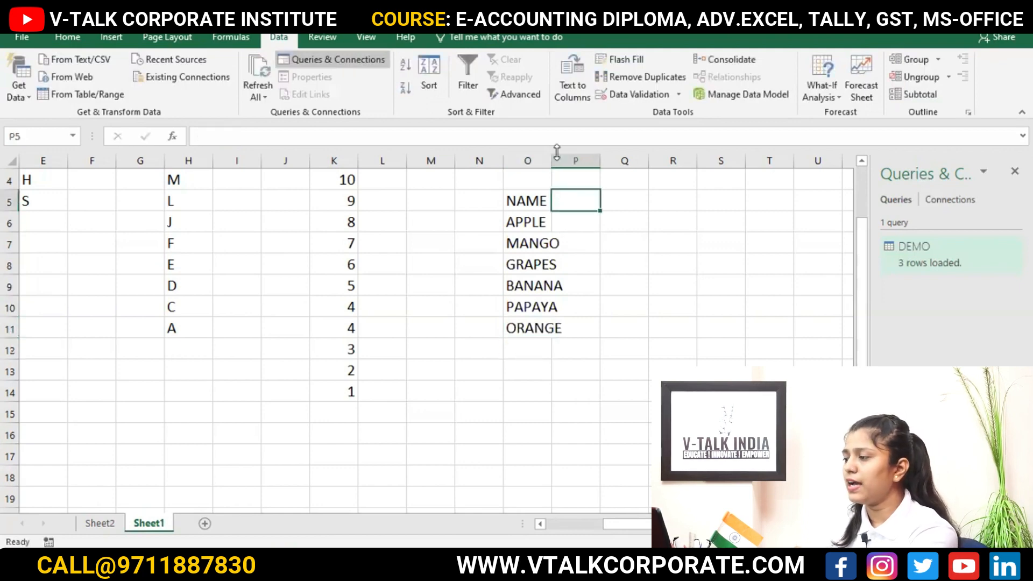
{"action": "left_click_drag", "start_coordinate": [554, 161], "coordinate": [567, 161]}
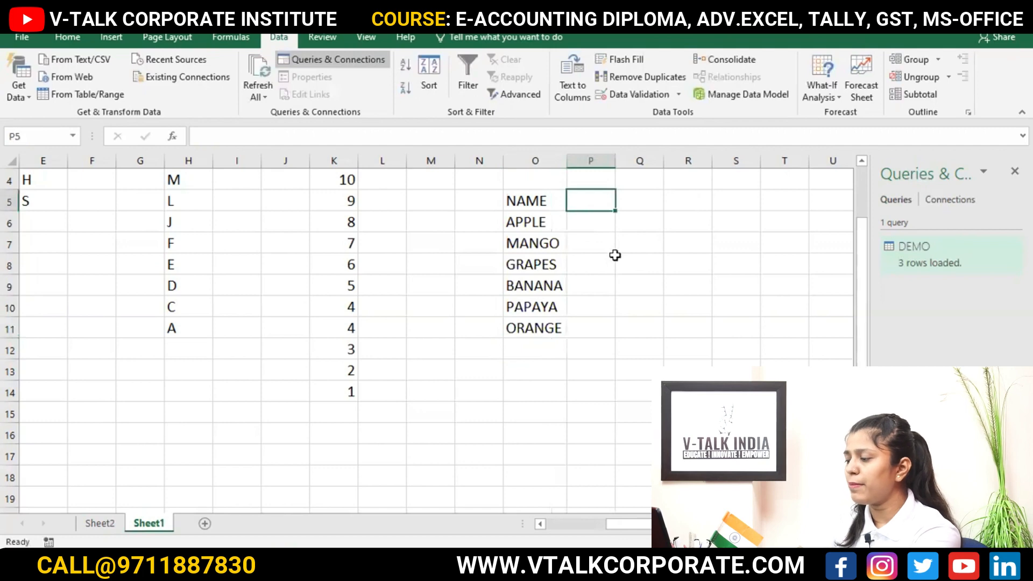
{"action": "type", "text": "AMOUNT"}
{"action": "key", "text": "Return"}
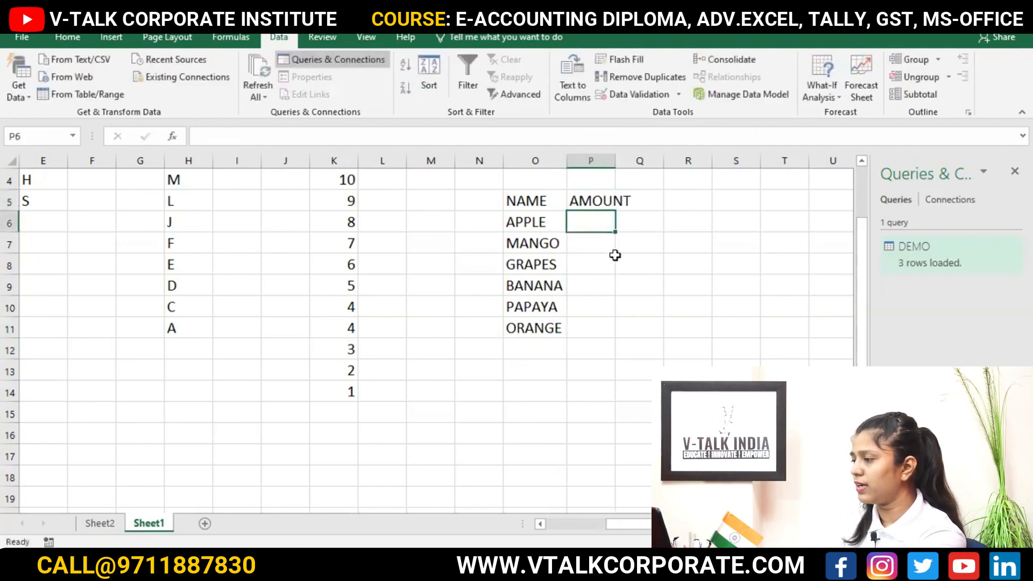